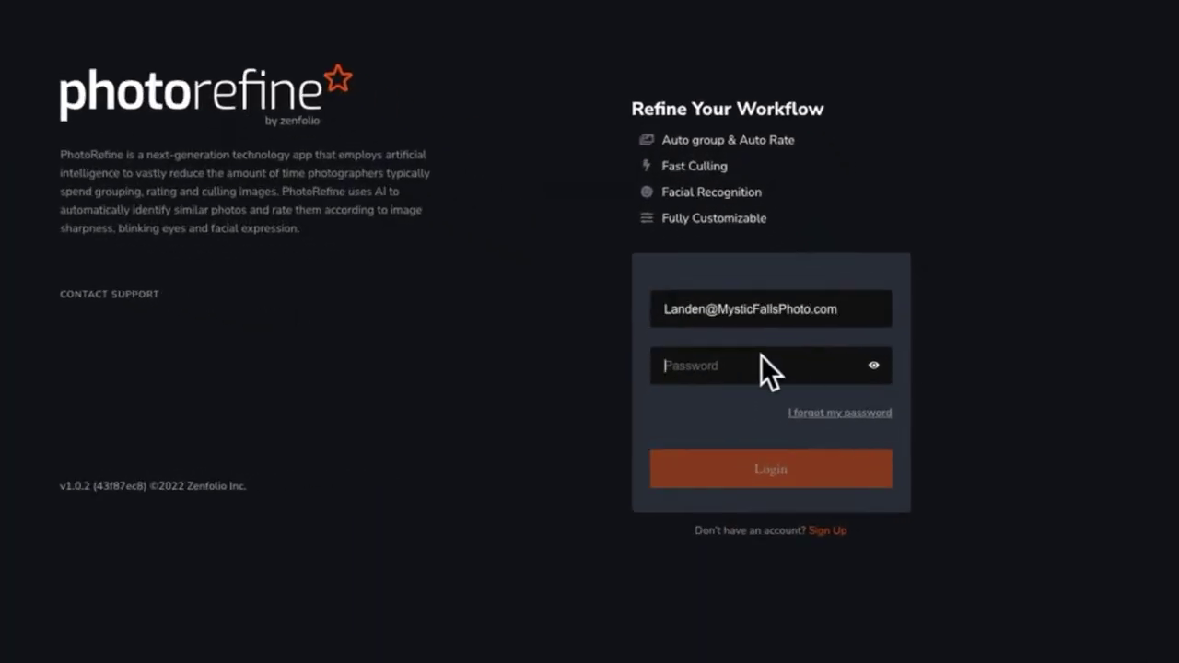
Enter the account password and log in to reach the Upload a Shoot screen.
left_click(819, 365)
type("••••••••••••••••")
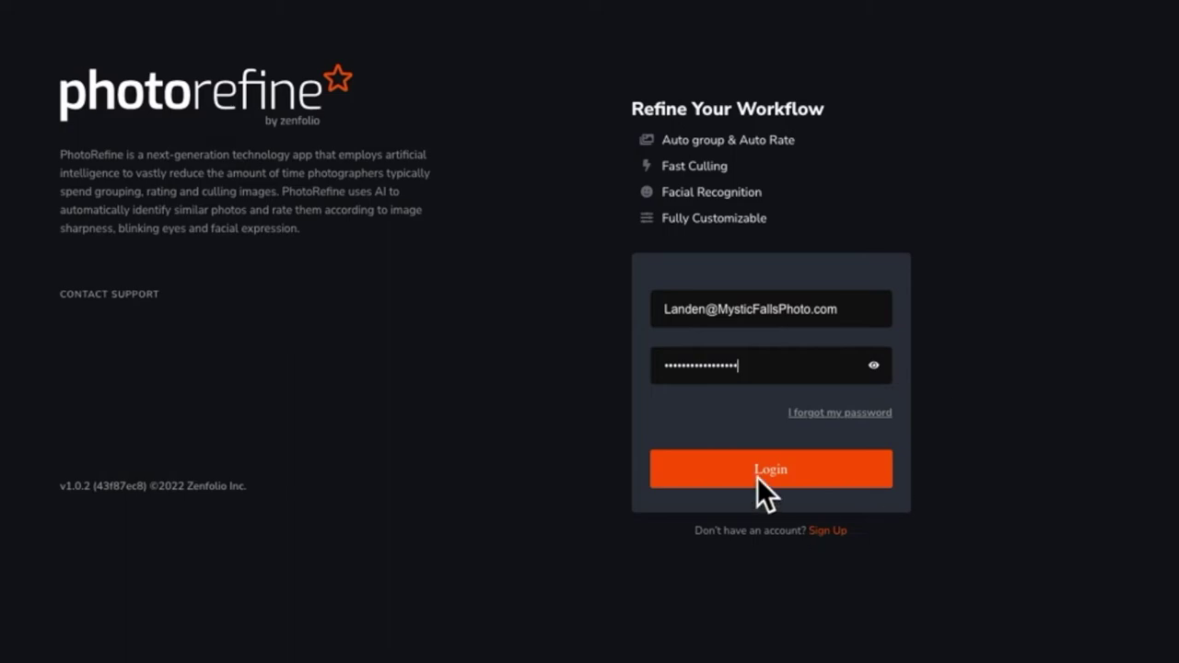
left_click(761, 479)
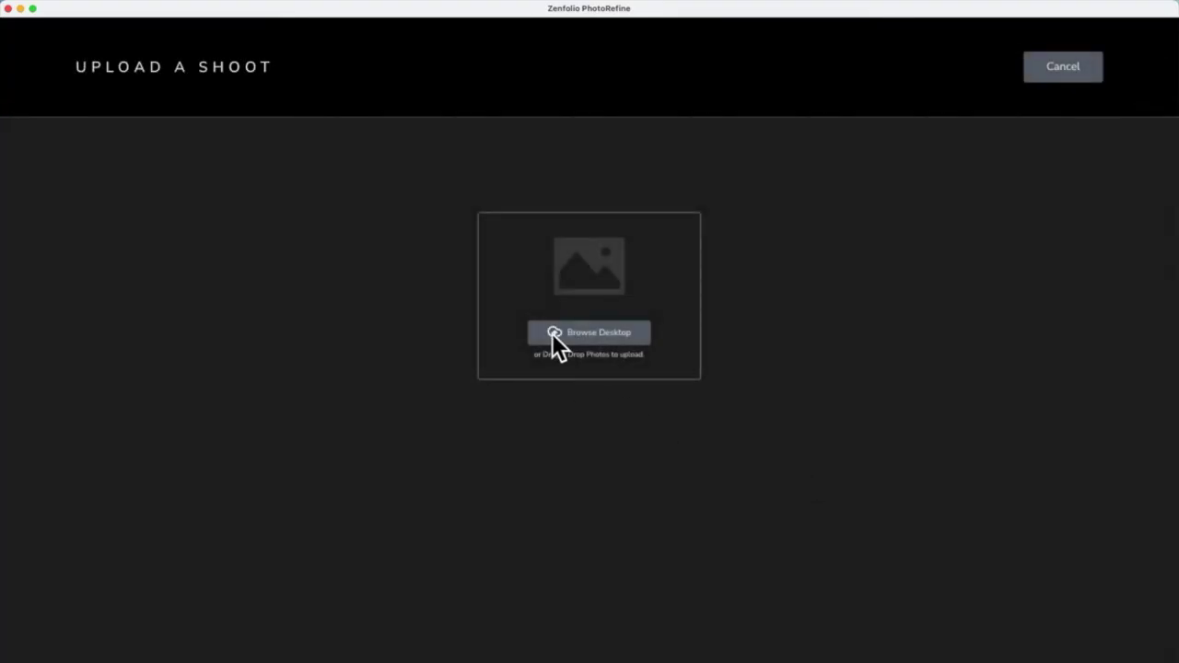
Choose the folder of 31 wedding photos from the computer for import.
left_click(552, 333)
left_click(554, 270)
left_click(794, 451)
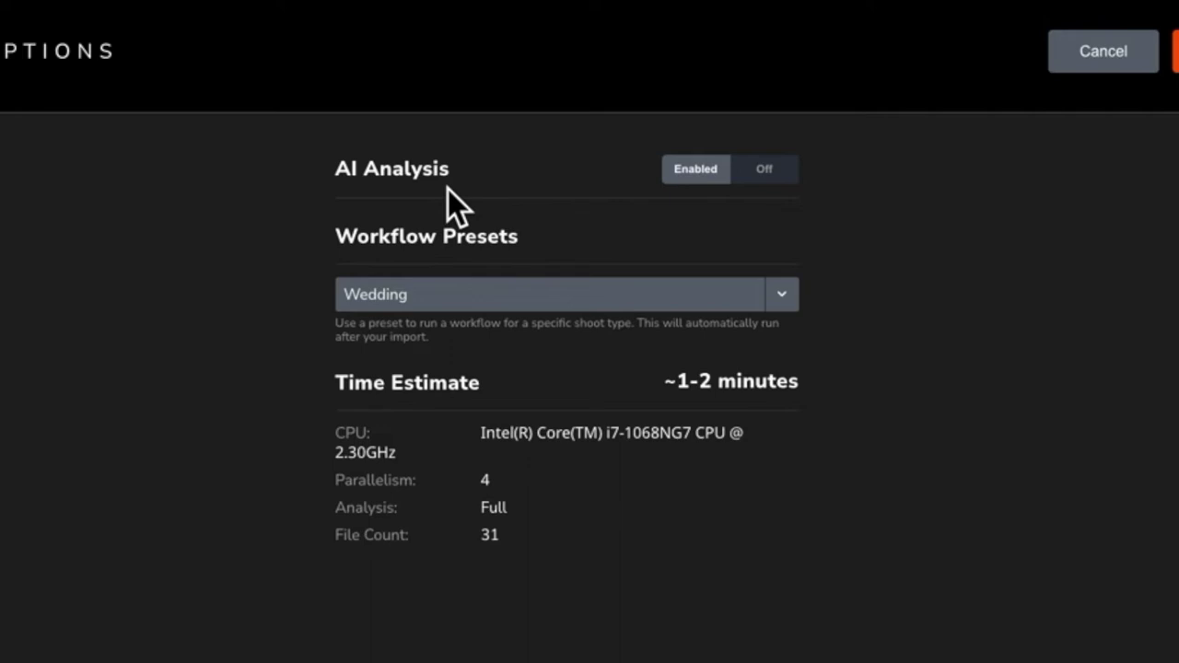
Keep AI Analysis enabled and Wedding as the workflow preset.
left_click(760, 177)
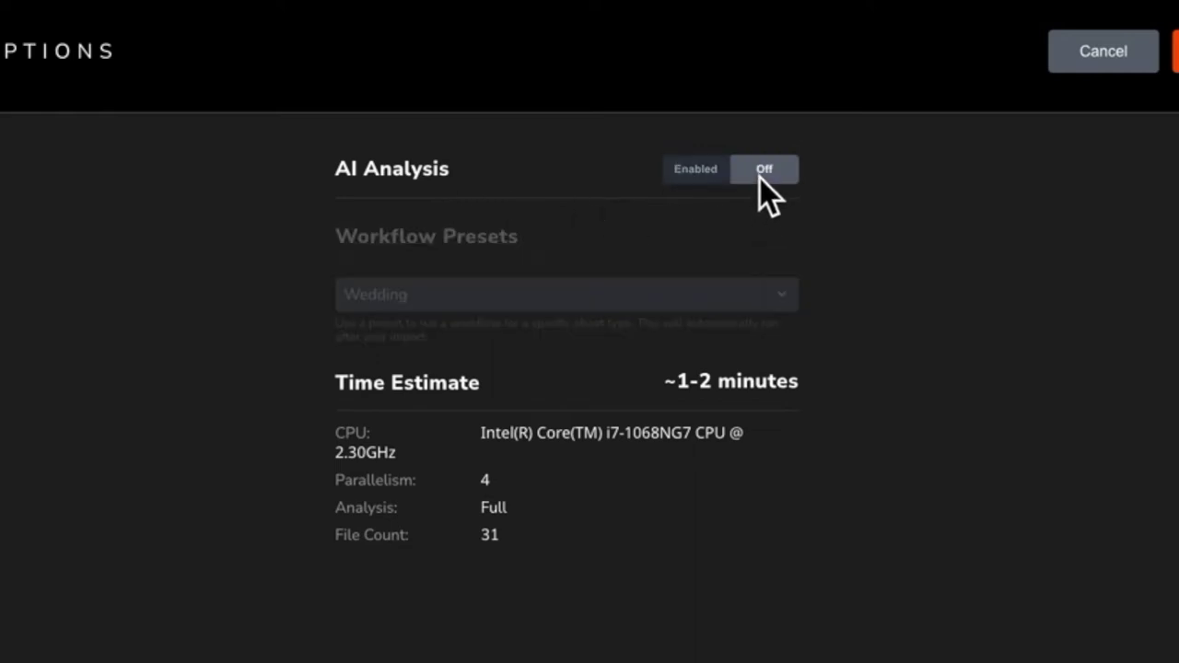
left_click(700, 177)
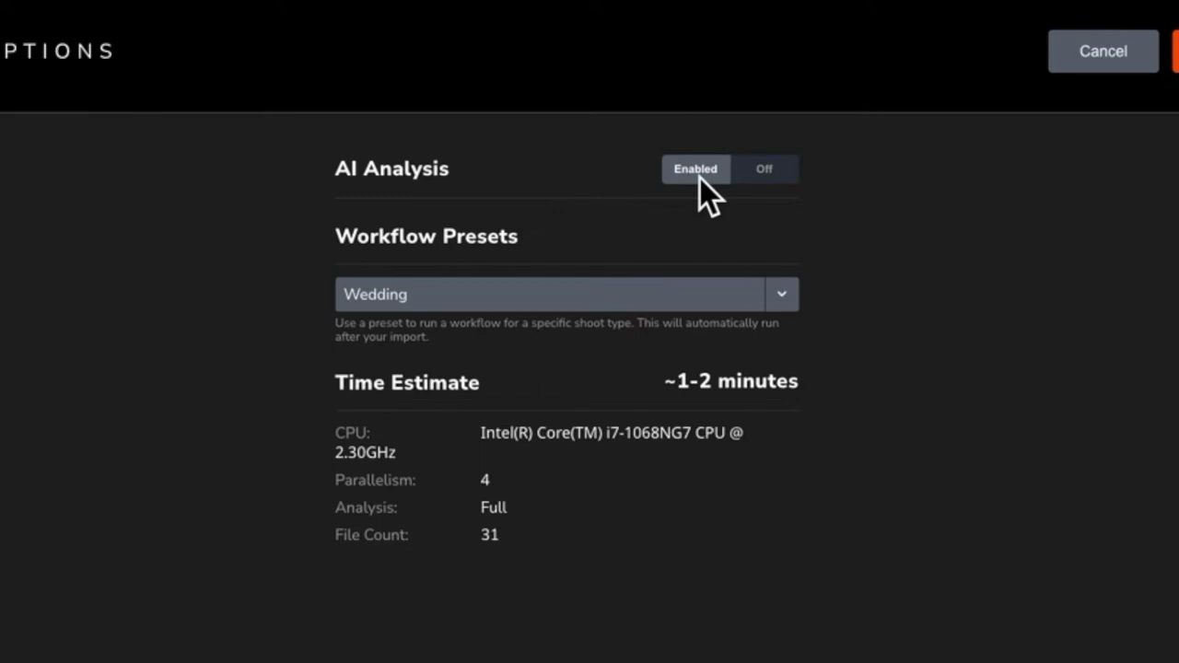
left_click(783, 294)
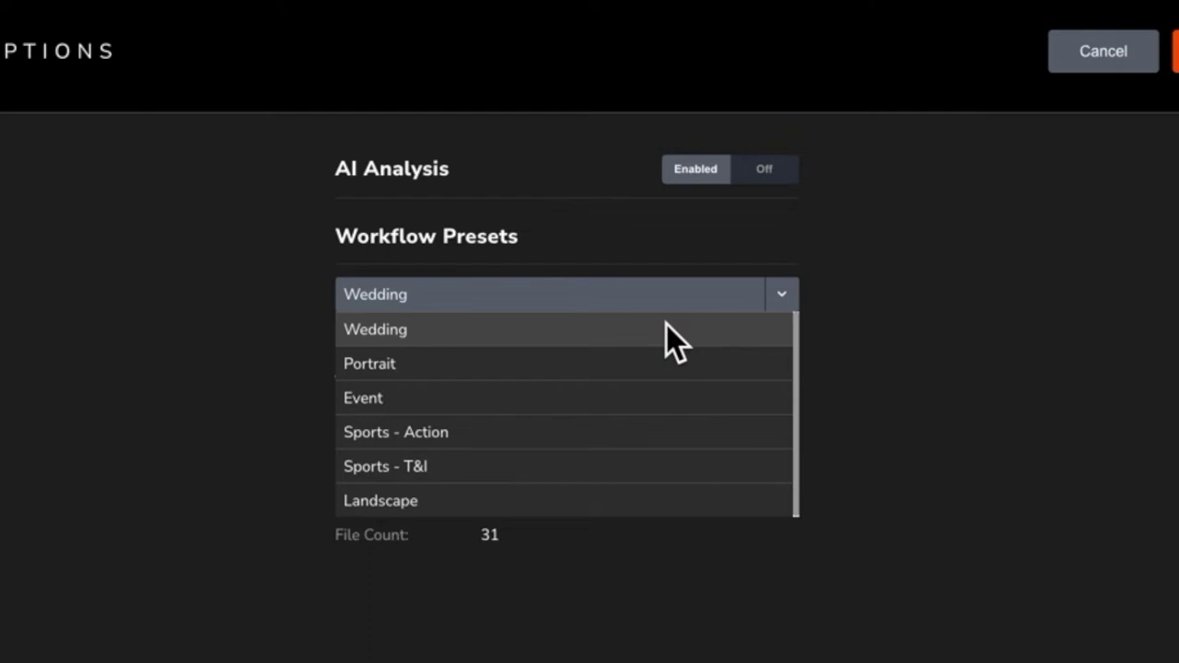
left_click(666, 324)
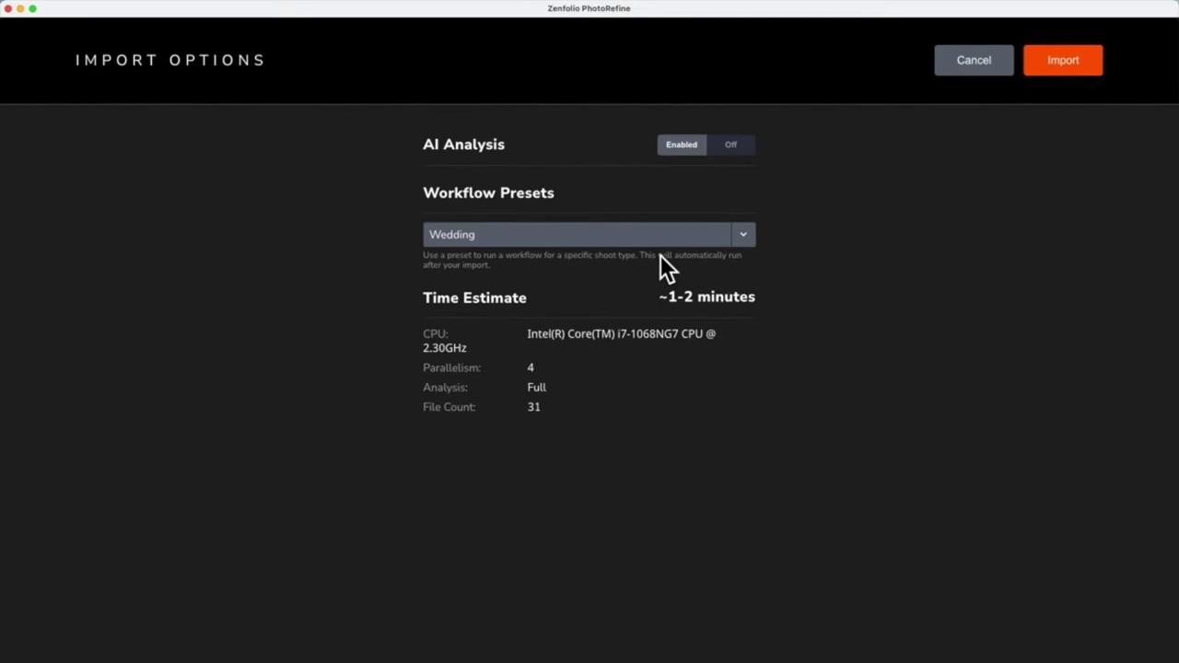
Import the 31 photos, then finish the shoot to write star ratings and colour codes to metadata.
left_click(1047, 67)
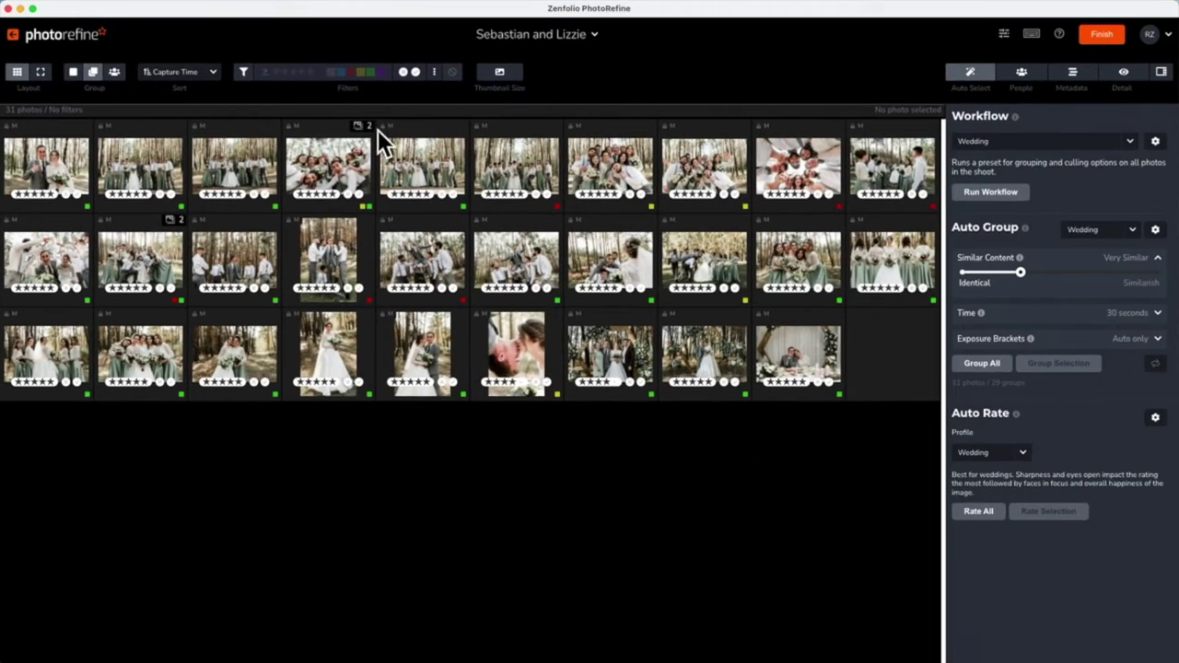
left_click(1101, 34)
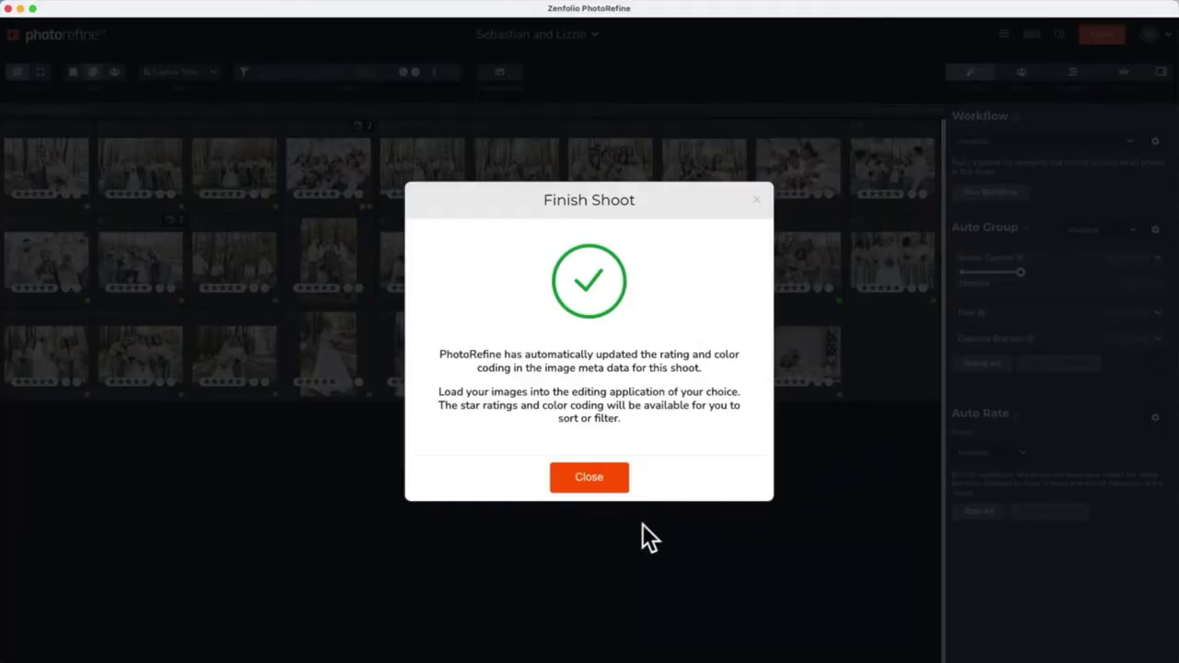
left_click(588, 486)
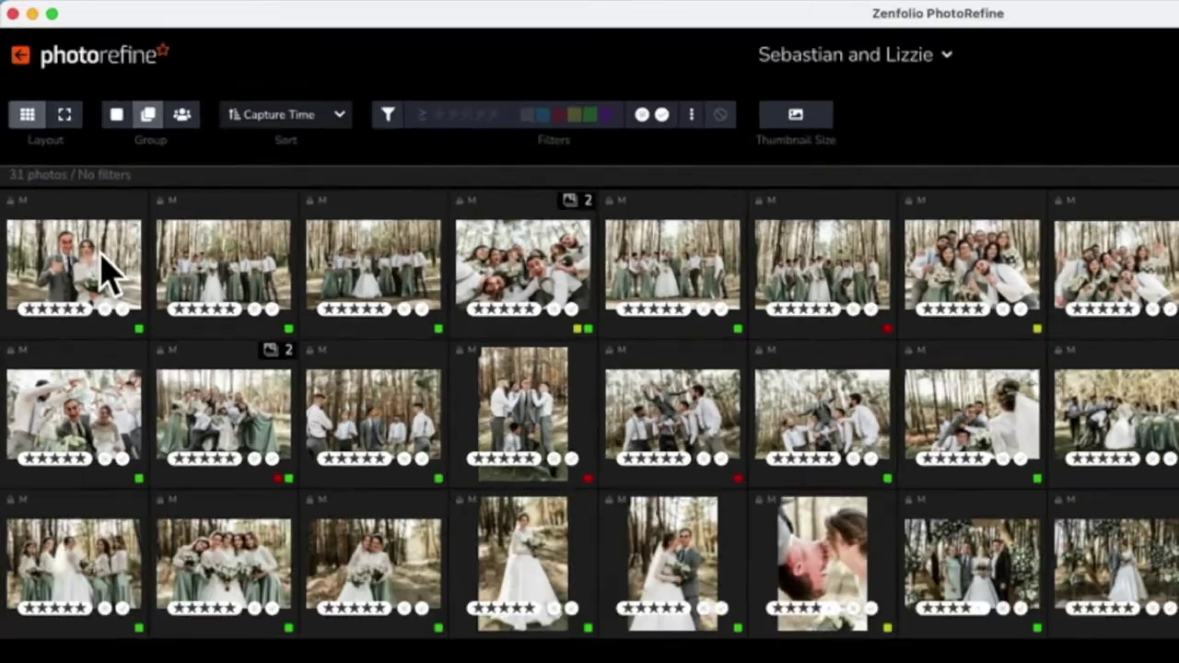
Select the first couple photo, view it large with a filmstrip, and open the two-photo selfie group.
left_click(63, 170)
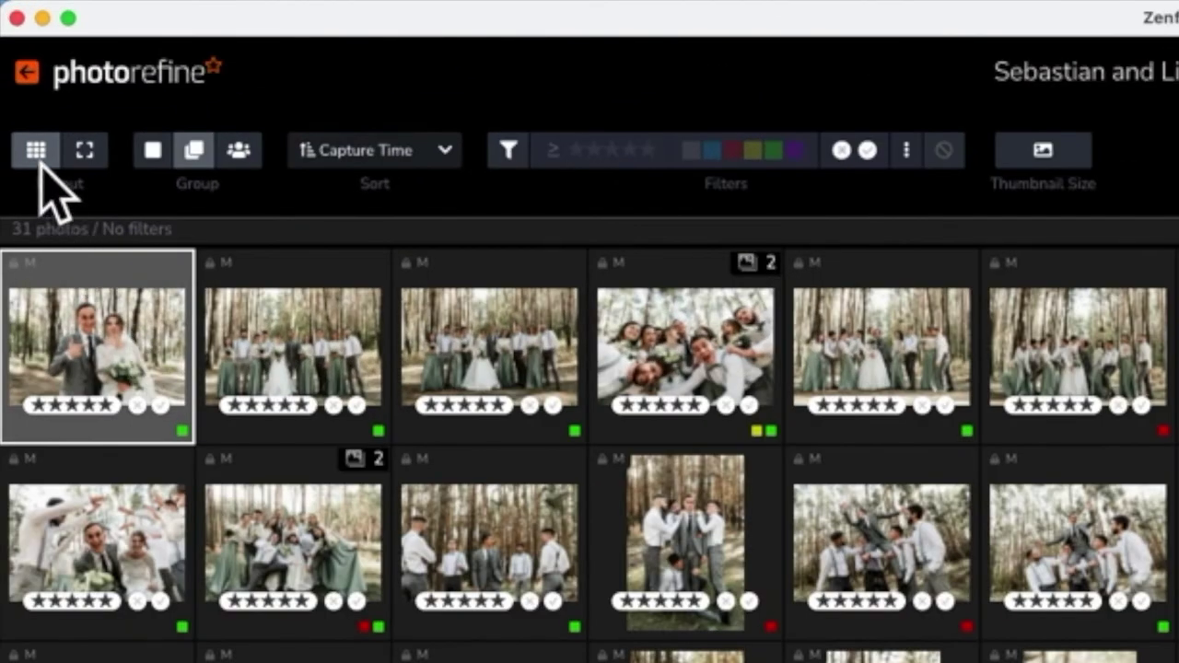
left_click(82, 154)
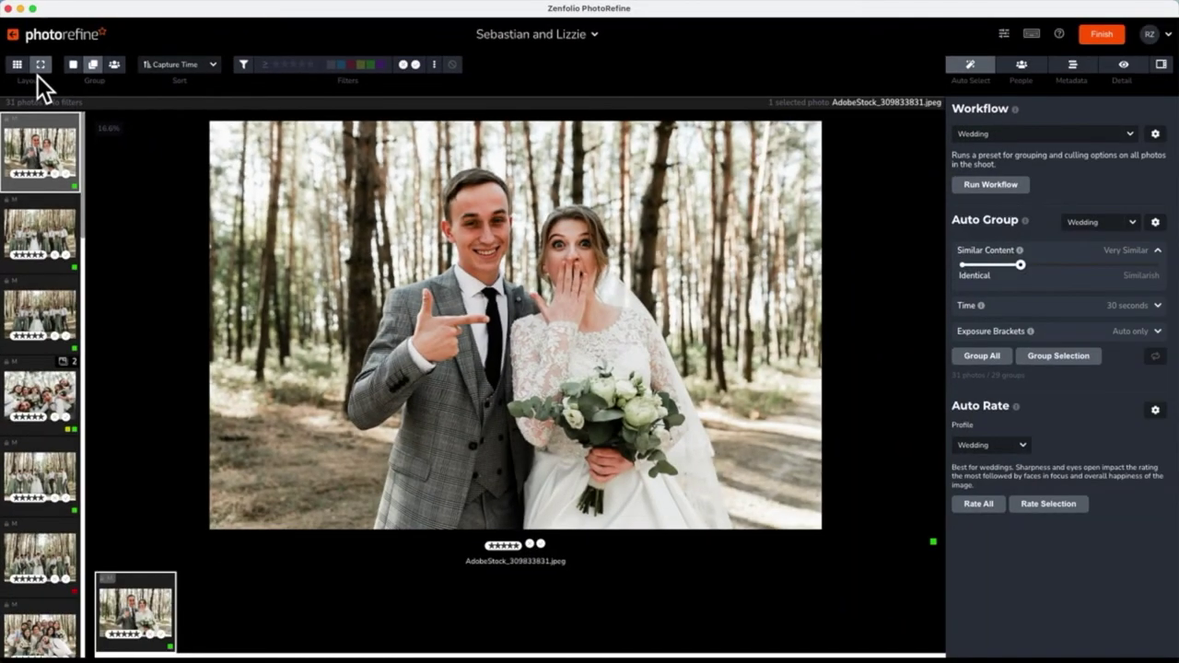
left_click(38, 397)
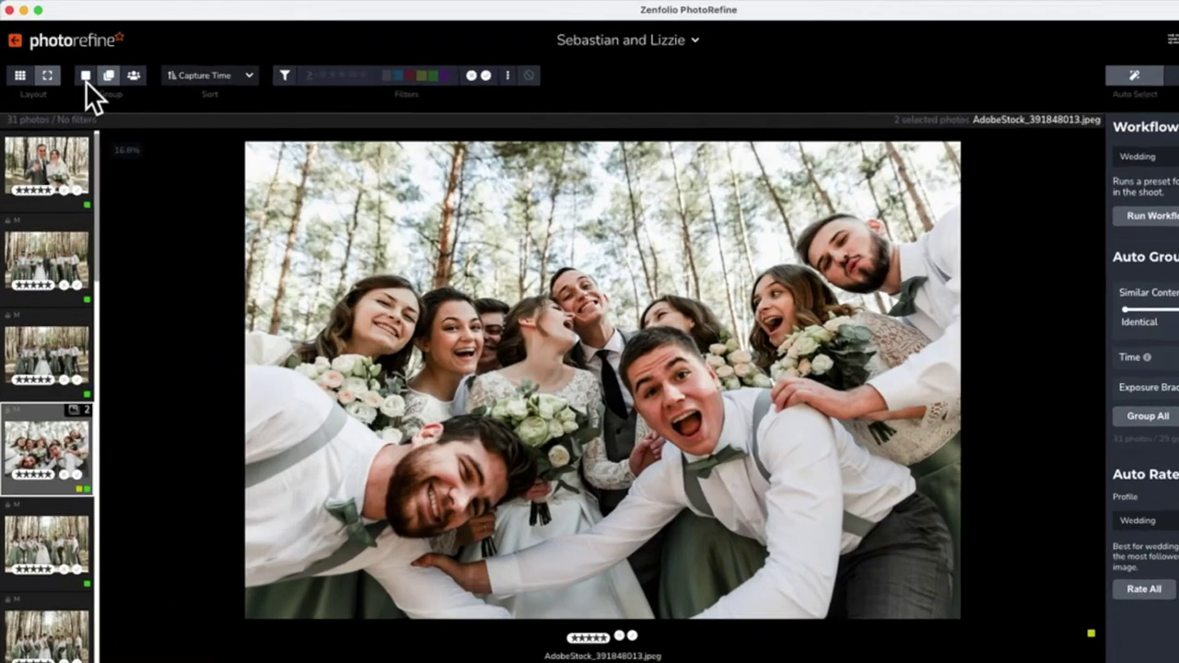
Try similar-photo stacks and face grouping, ending with all photos shown individually.
left_click(73, 67)
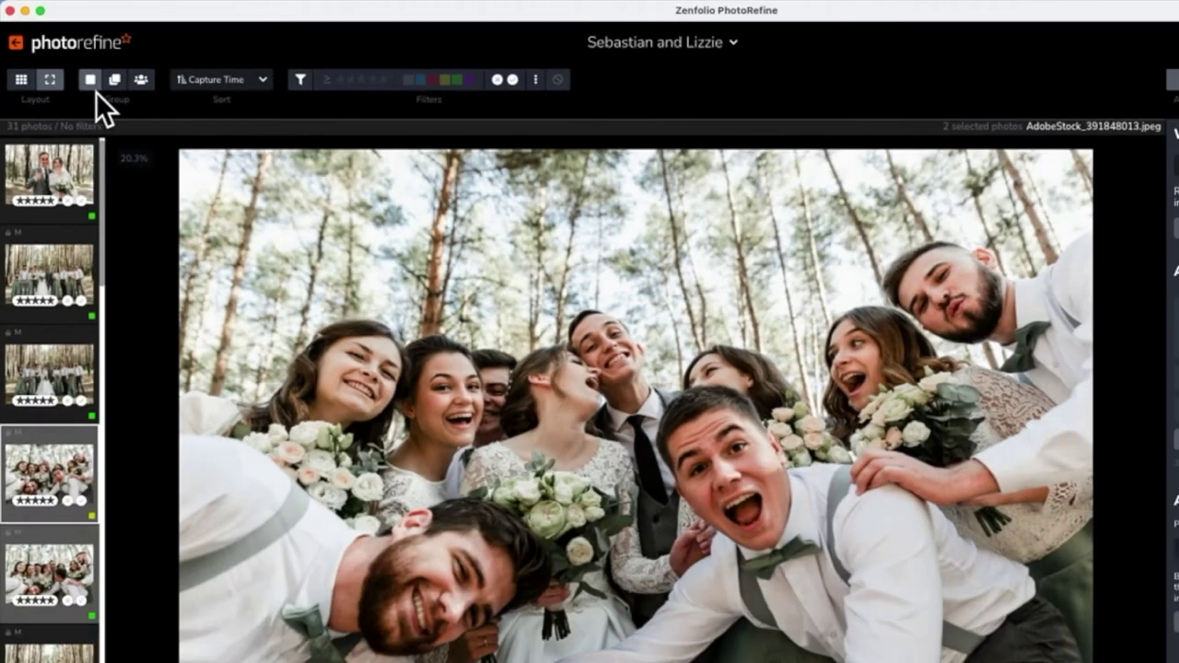
left_click(194, 141)
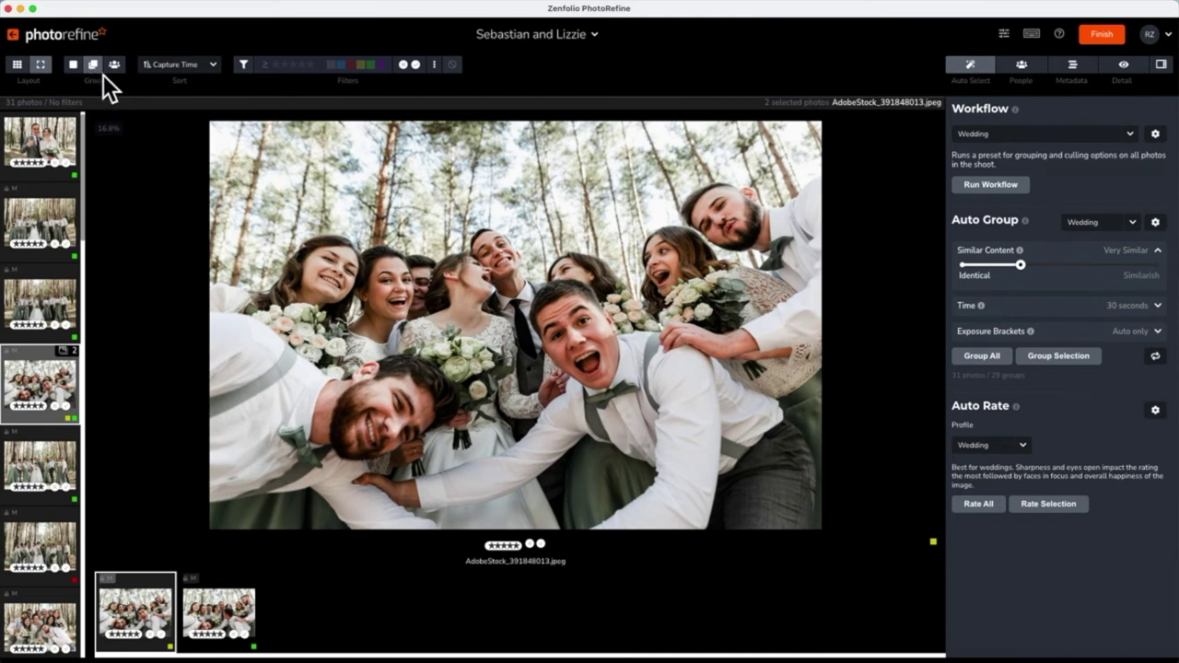
left_click(111, 66)
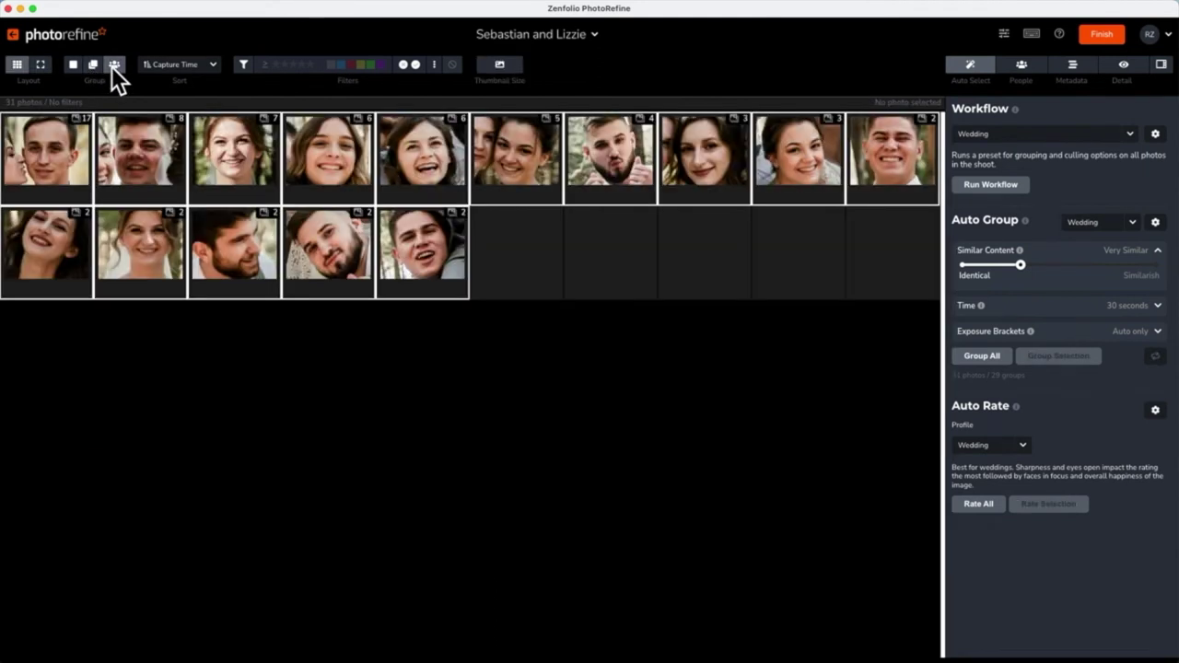
left_click(74, 64)
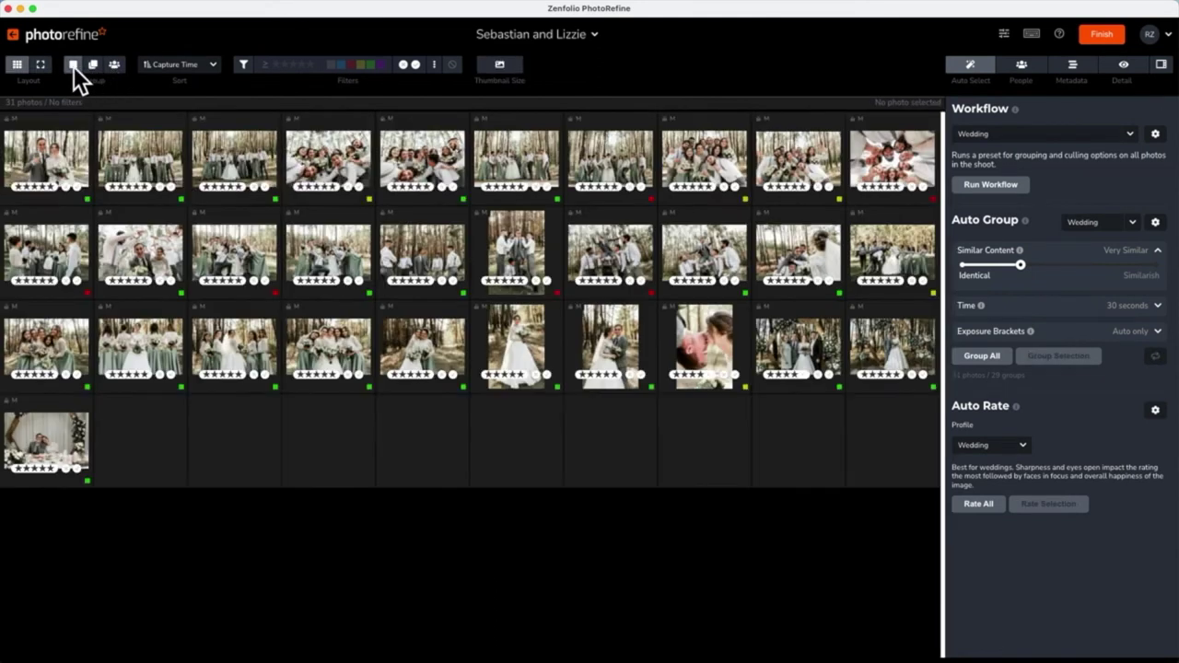
Sort the photos by rating, highest first.
left_click(213, 64)
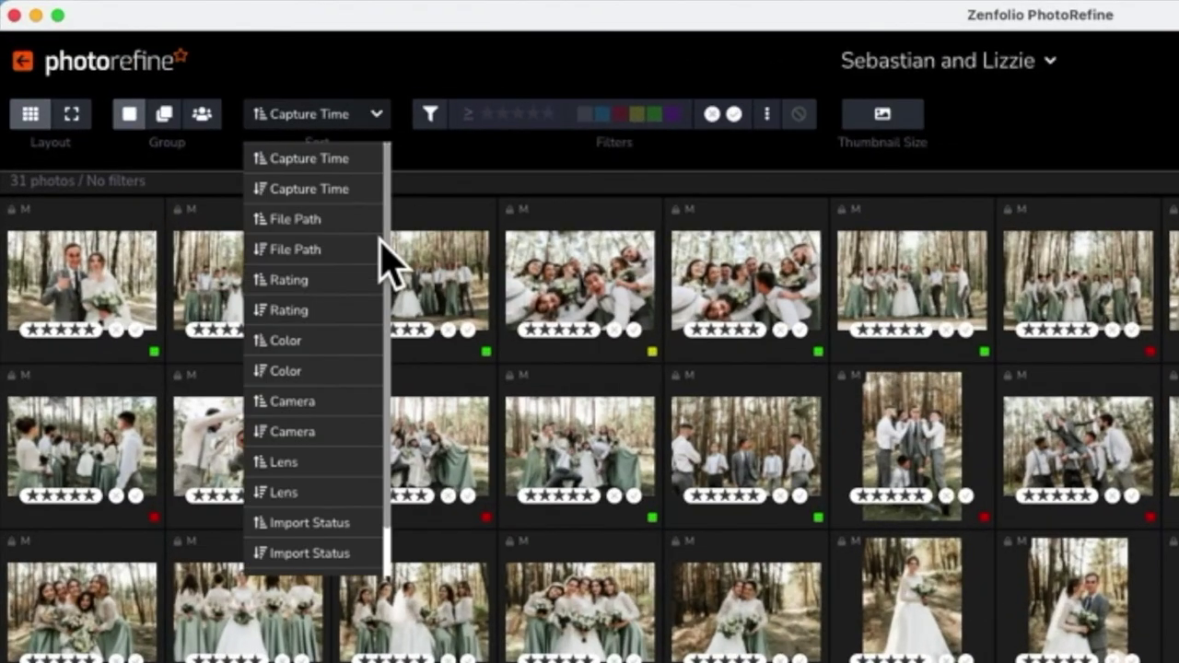
left_click(288, 310)
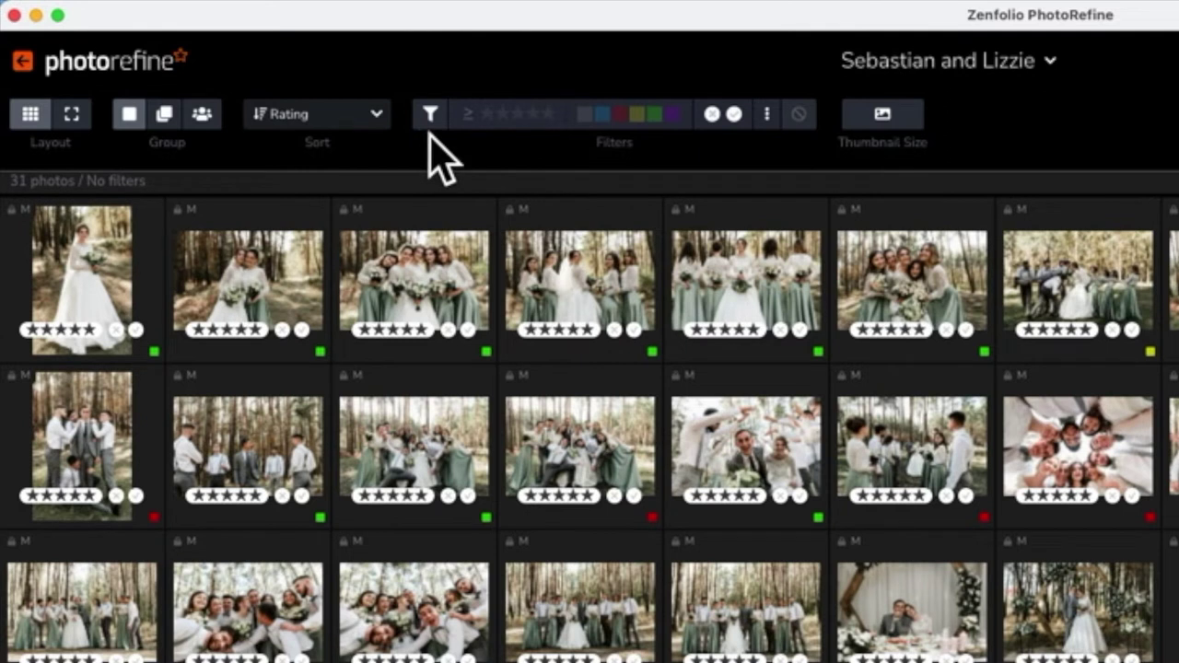
Try the yellow colour filter, clear it, and enlarge the grid thumbnails.
left_click(637, 115)
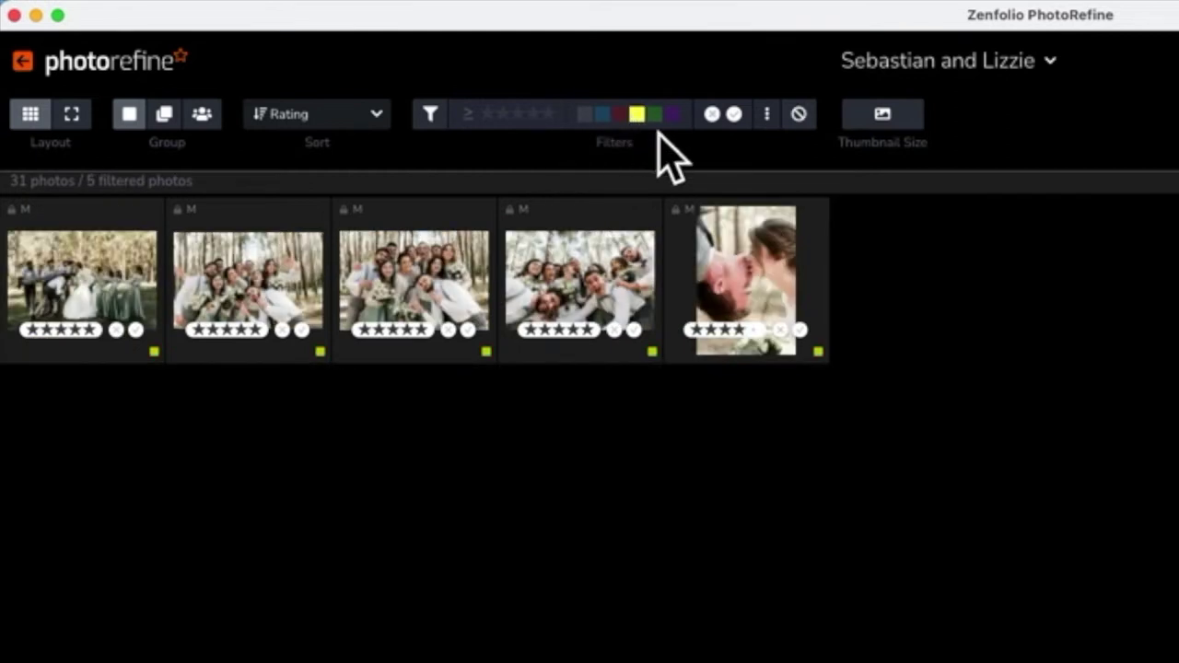
left_click(799, 114)
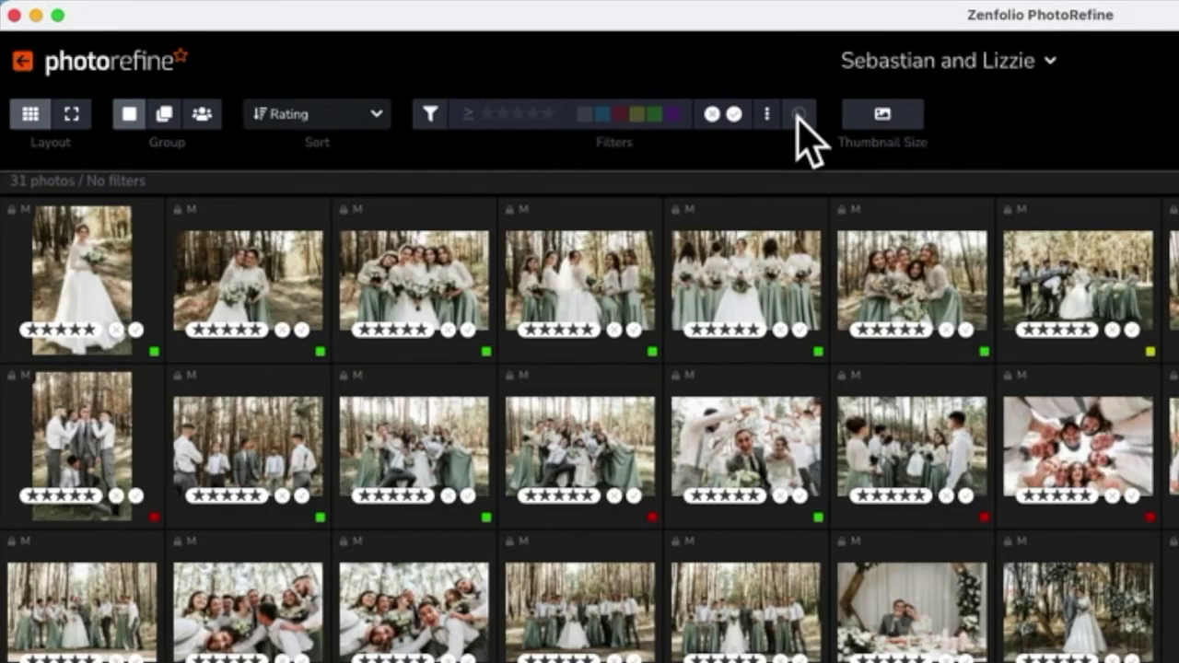
left_click(882, 115)
mouse_move(882, 114)
left_mouse_down()
mouse_move(903, 116)
mouse_move(887, 115)
left_mouse_up()
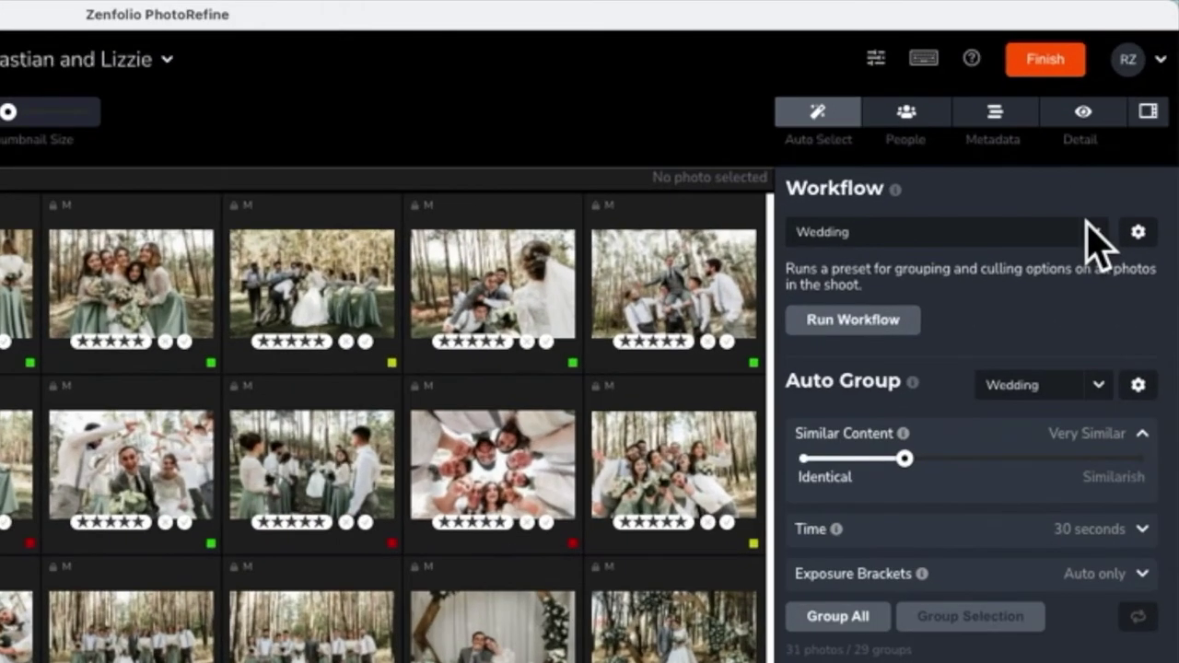
Check the workflow preset list, leaving Wedding selected.
left_click(1125, 129)
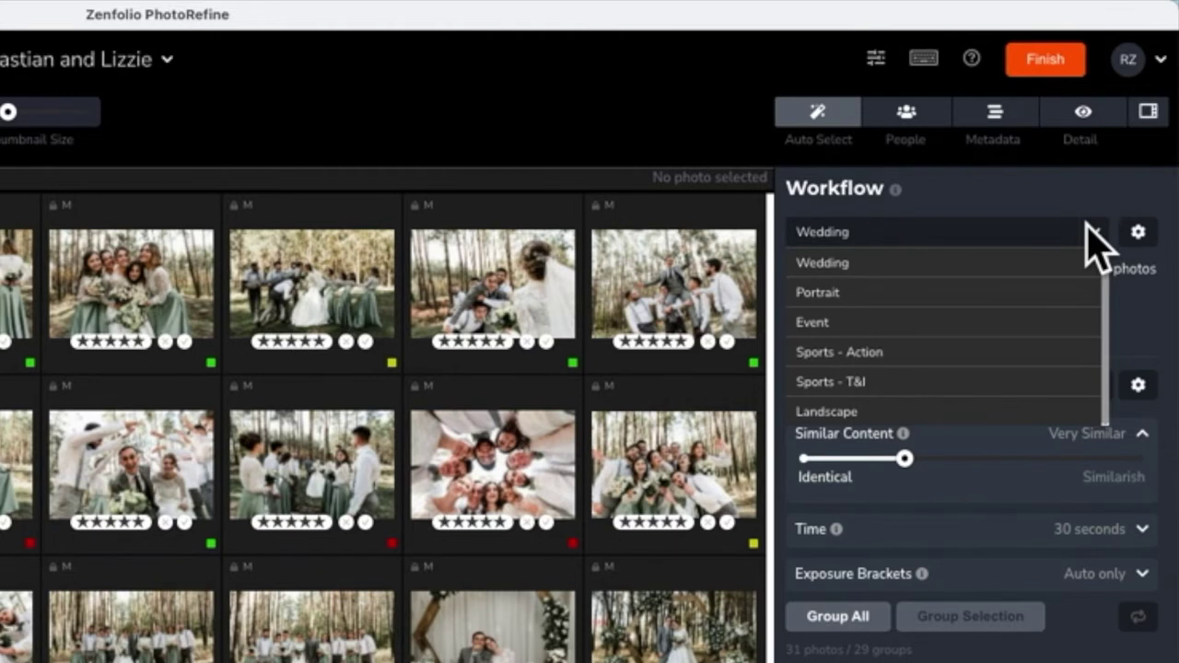
left_click(1087, 223)
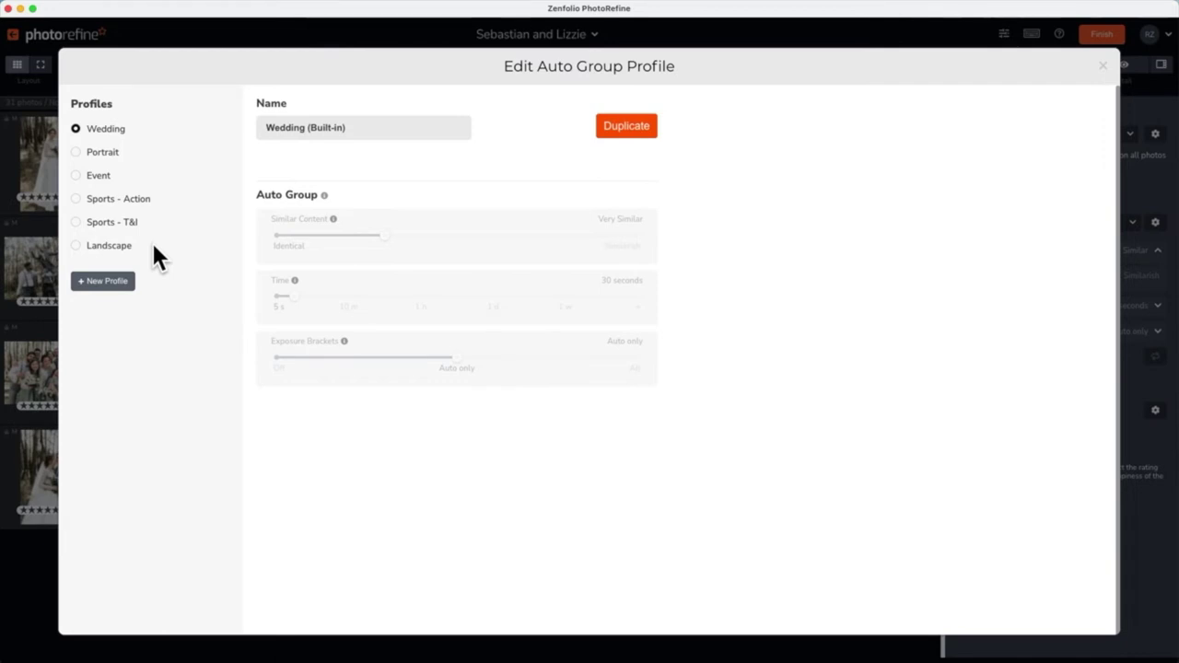
Add a Wedding (Copy) auto group profile and rename it 'Outdoor Weddings'.
left_click(106, 281)
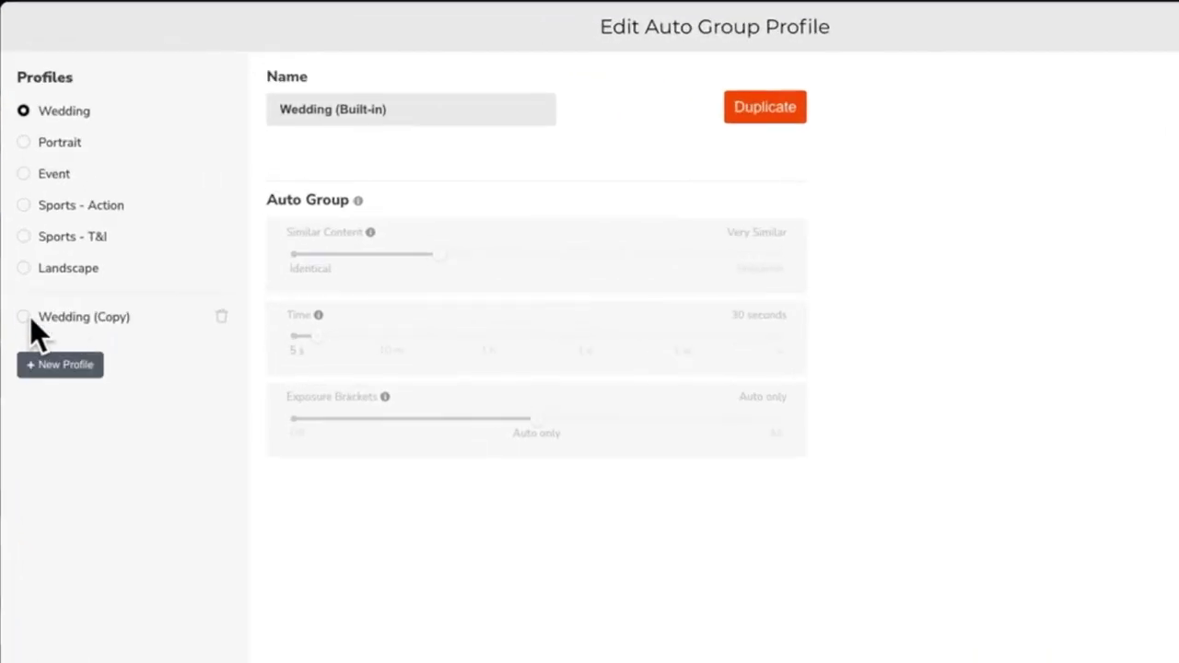
left_click(25, 318)
left_click(413, 113)
key("super+a")
type("Outdoor Weddings")
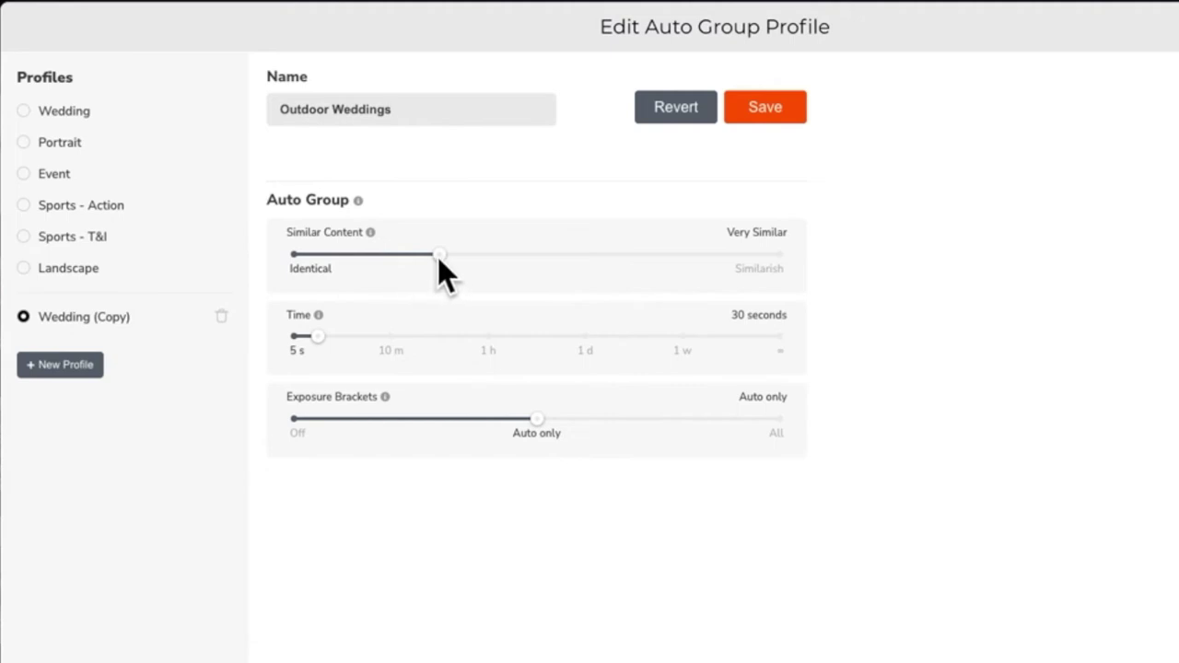
Set Similarish content, no time limit and exposure brackets off, then save the profile.
left_click_drag(437, 257, 773, 260)
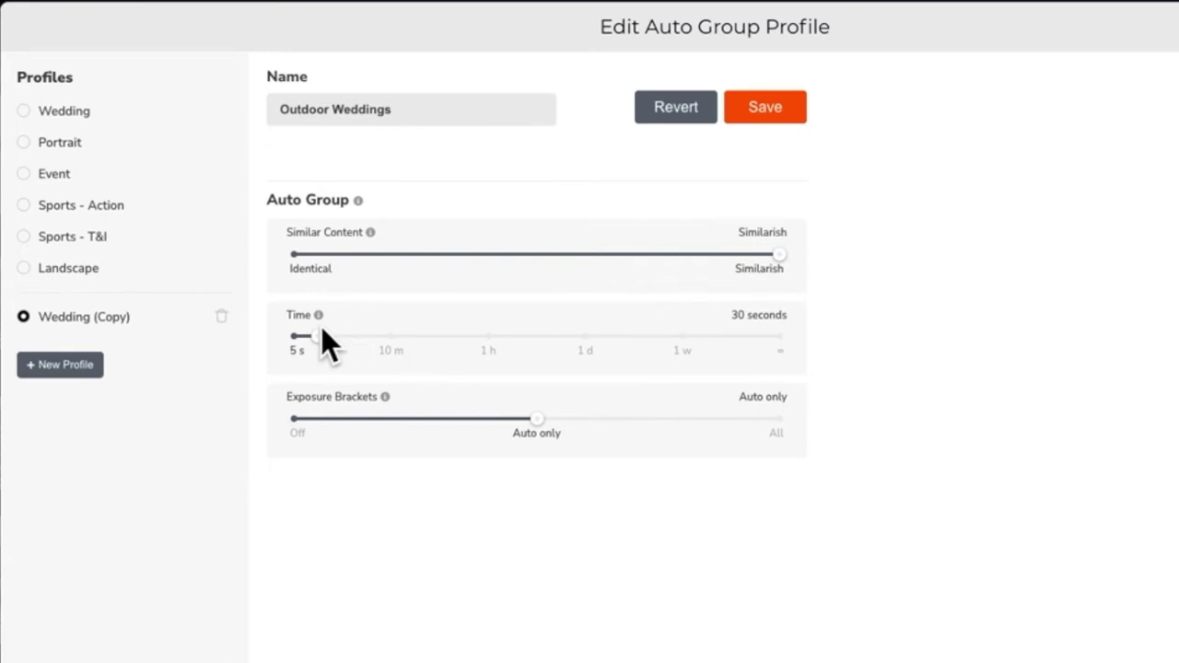
left_click_drag(318, 335, 390, 337)
left_click_drag(392, 338, 775, 346)
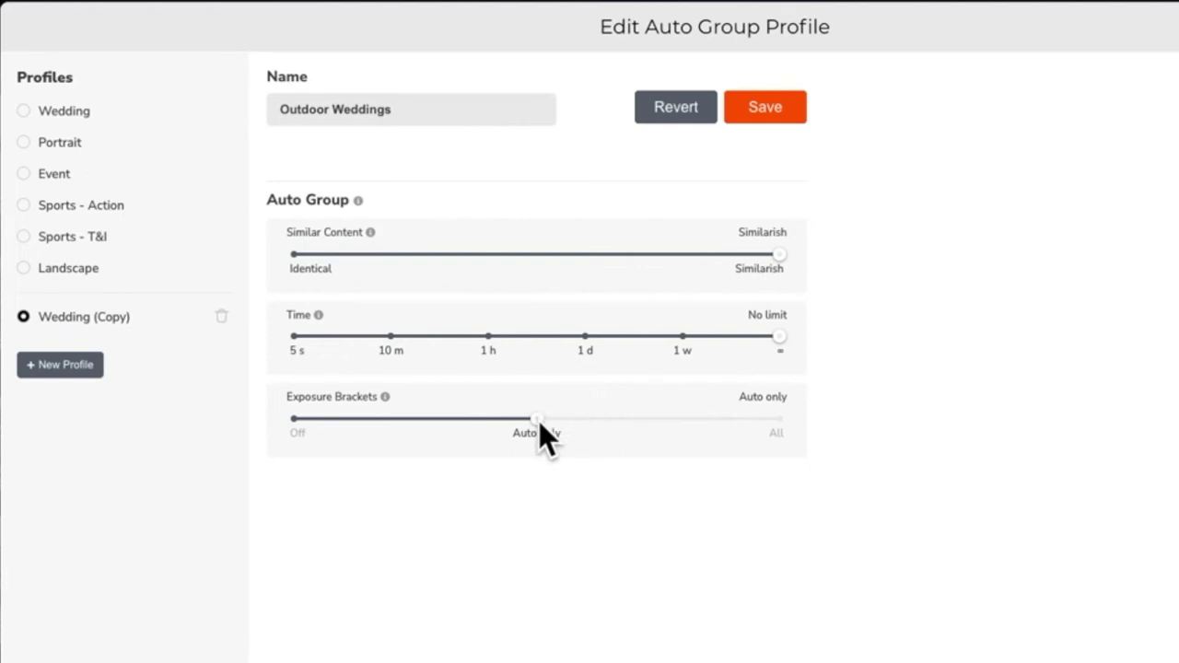
left_click_drag(539, 421, 285, 419)
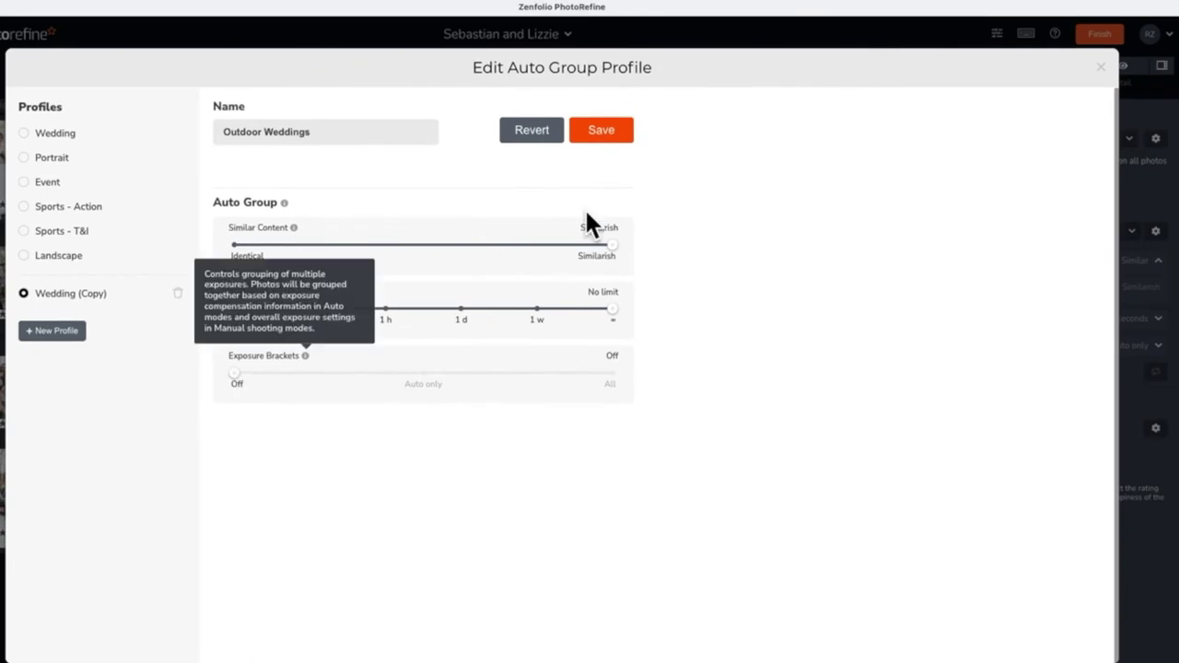
left_click(607, 137)
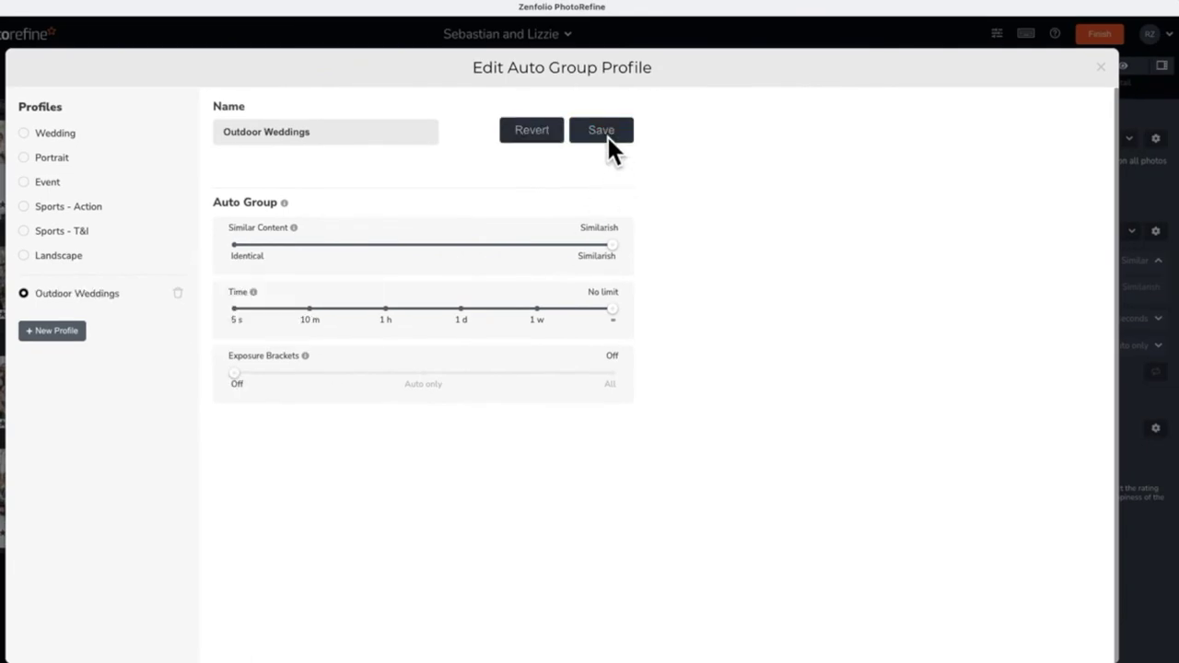
Close the Auto Group editor and add a Wedding-copy auto rate profile named 'Outdoor Weddings'.
left_click(1100, 67)
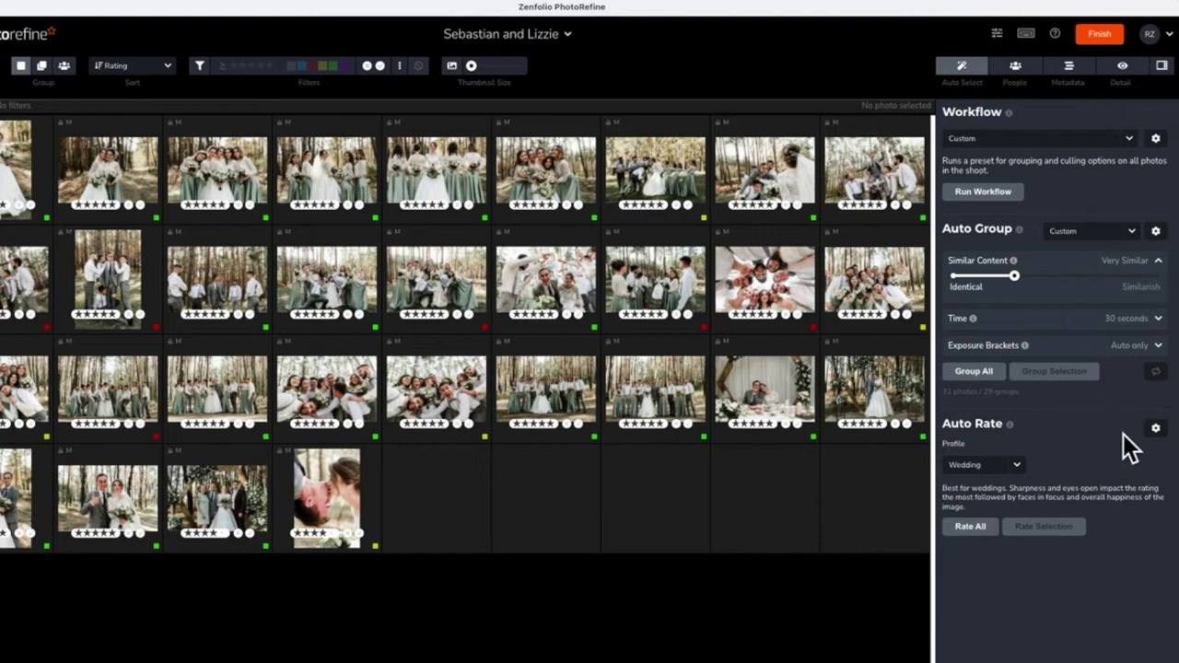
left_click(1155, 428)
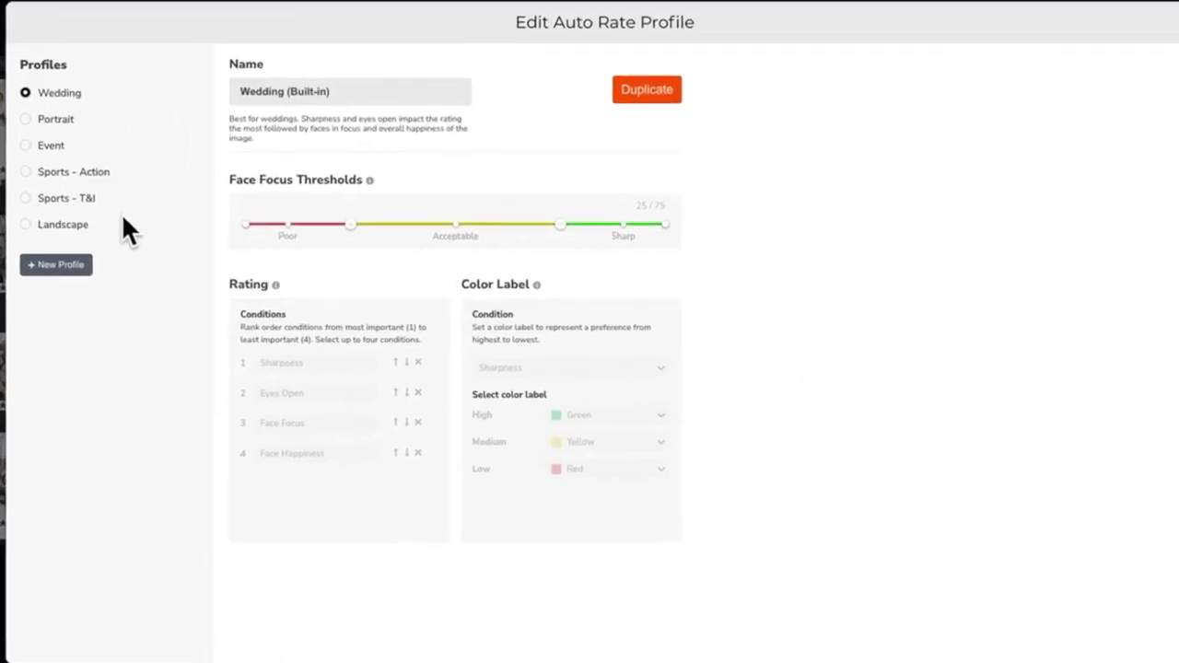
left_click(69, 263)
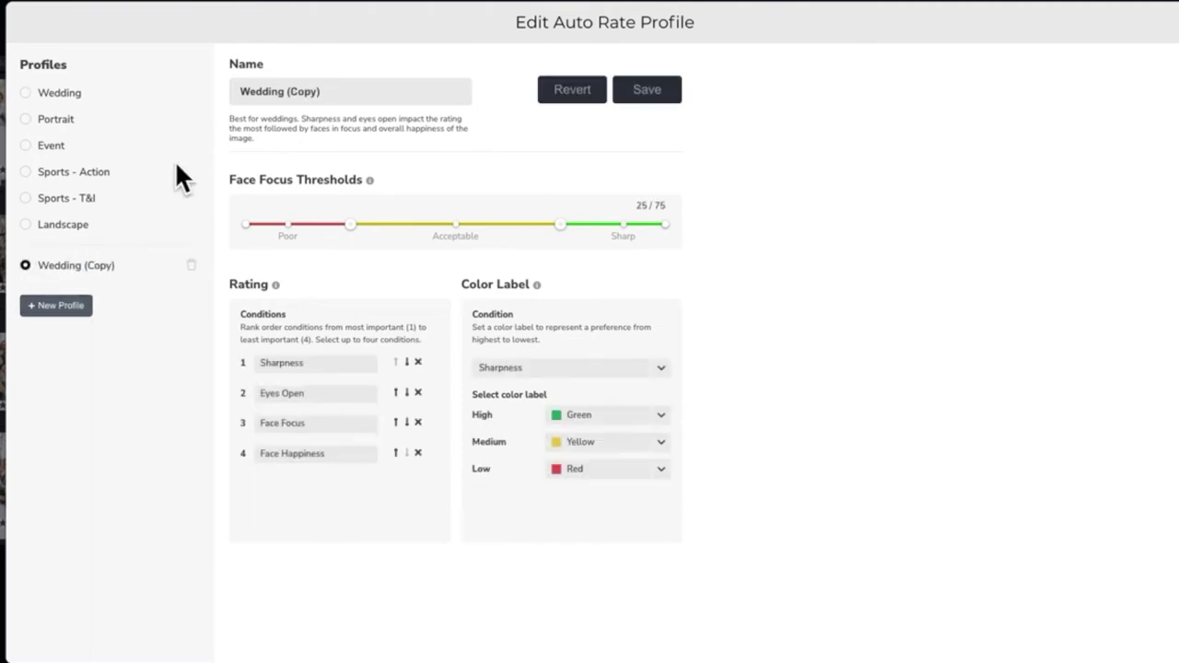
type("Outdoor Weddings")
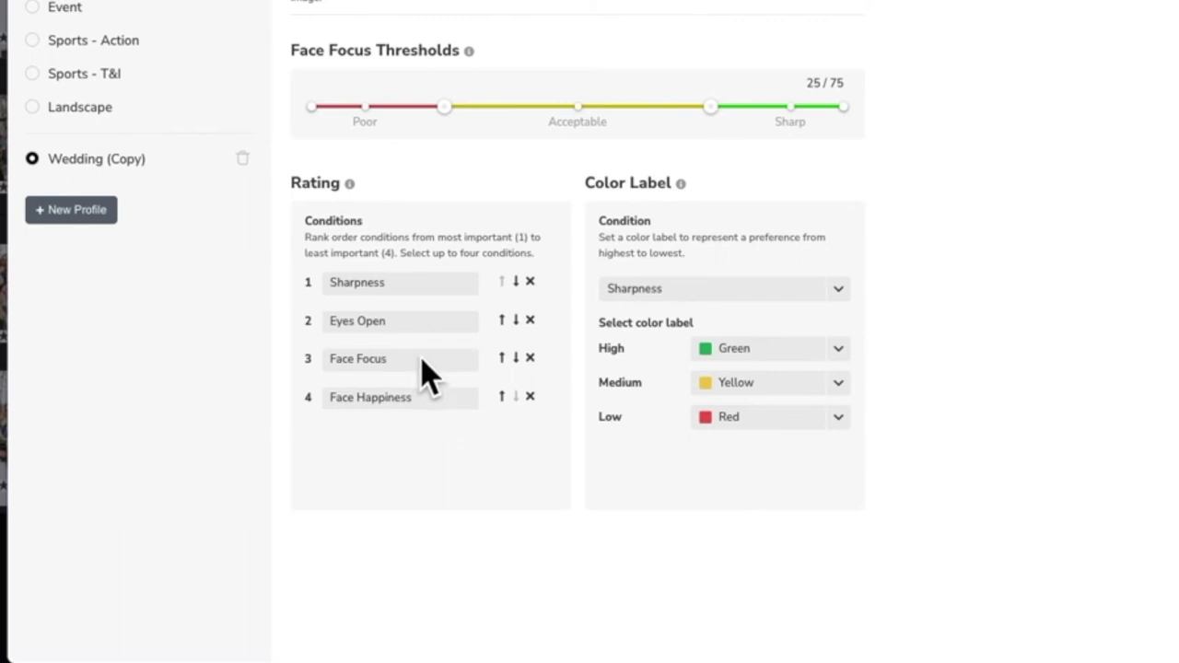
Rank Eyes Open above Sharpness and lower the Poor face-focus threshold to 24.
left_click(502, 320)
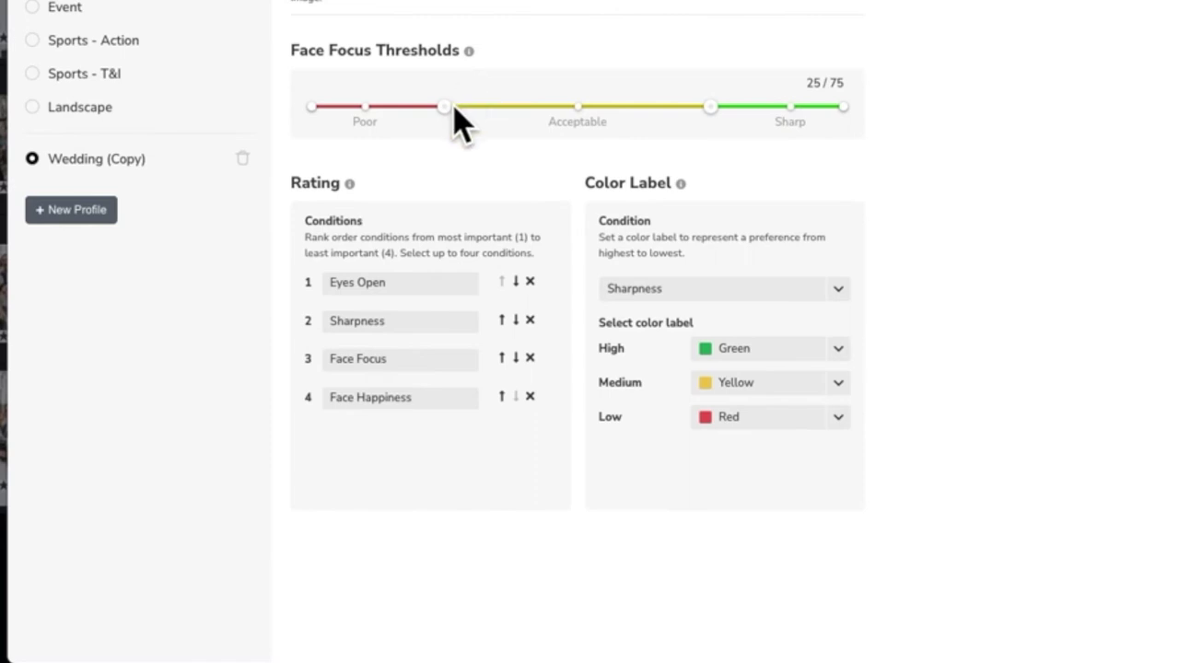
mouse_move(448, 115)
left_mouse_down()
mouse_move(406, 110)
mouse_move(443, 108)
left_mouse_up()
Base colour labels on Face Focus with High kept Green, then save the Outdoor Weddings rate profile.
left_click(839, 289)
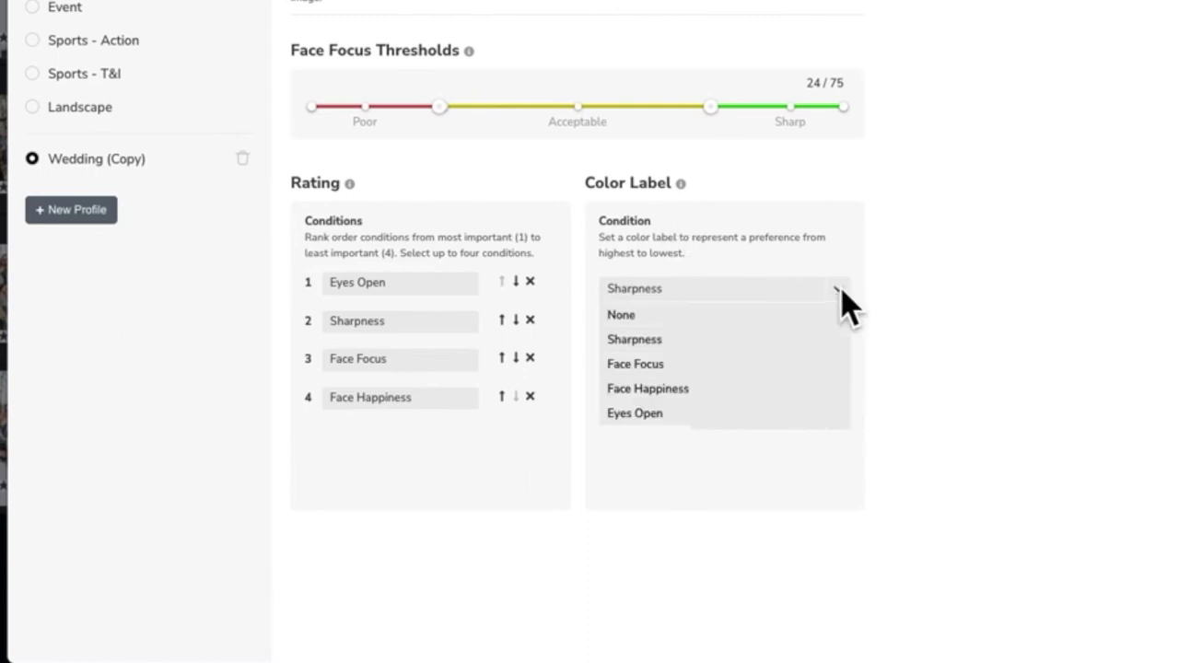
left_click(655, 365)
left_click(841, 354)
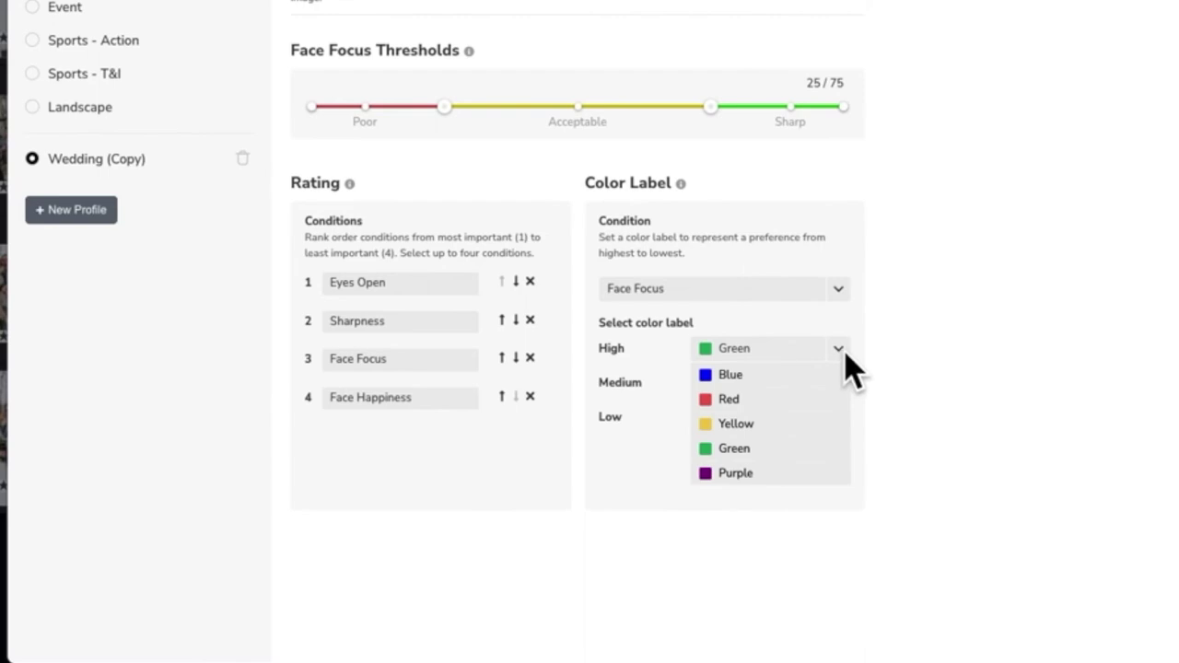
left_click(845, 356)
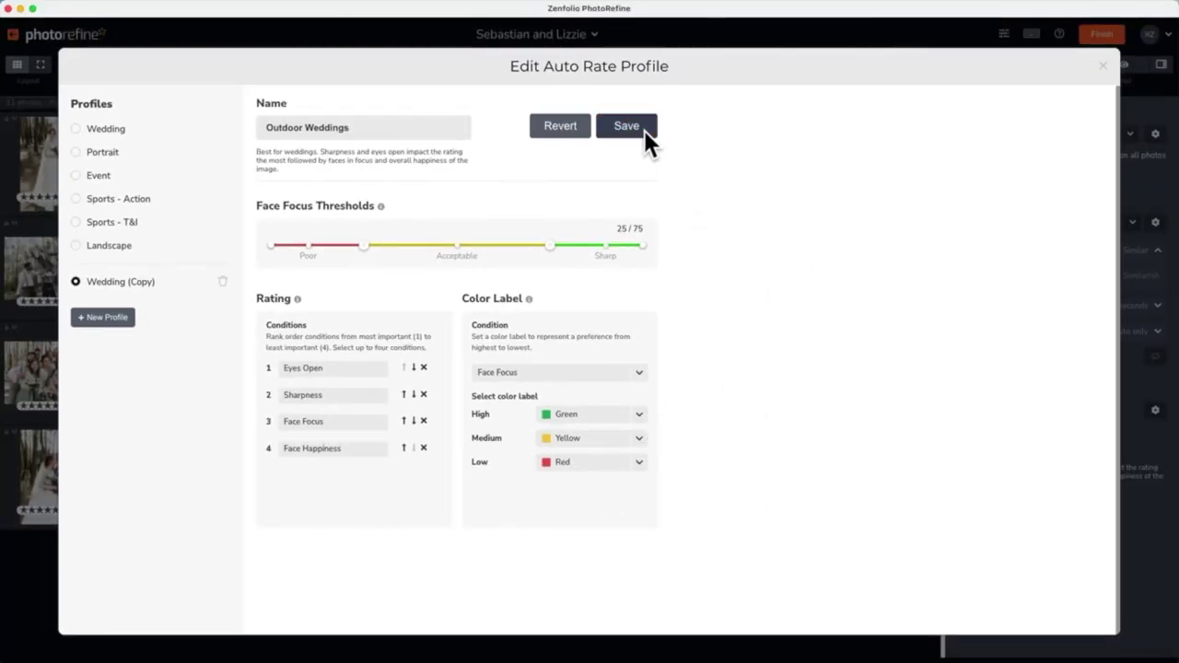
left_click(644, 130)
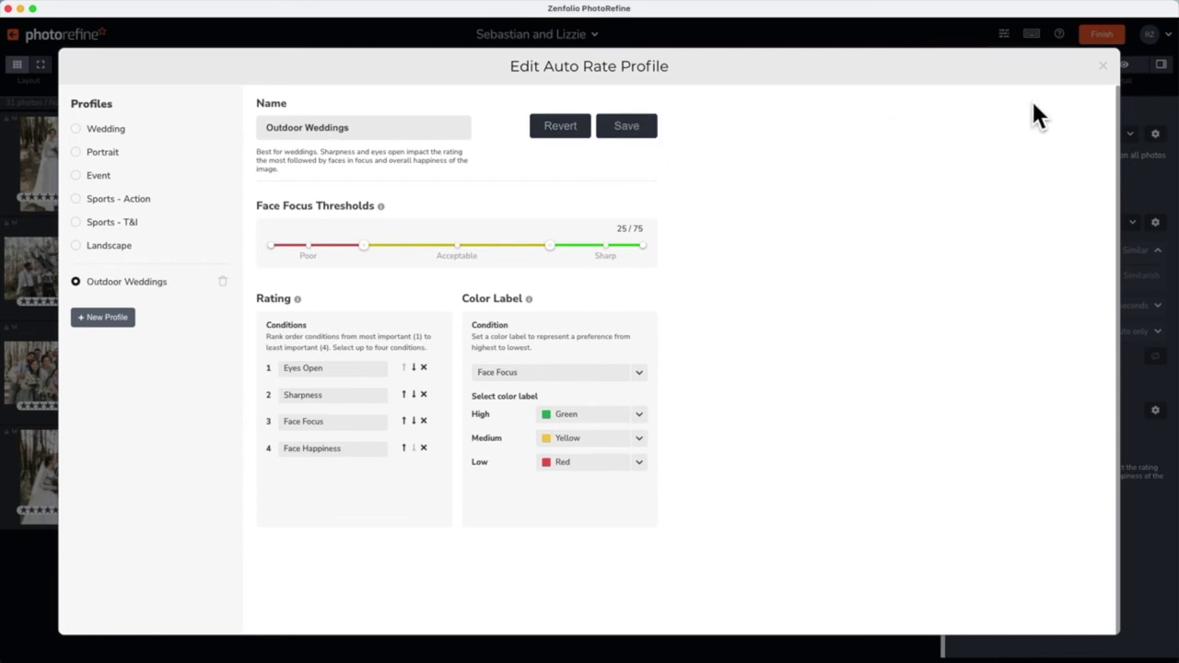
left_click(1105, 64)
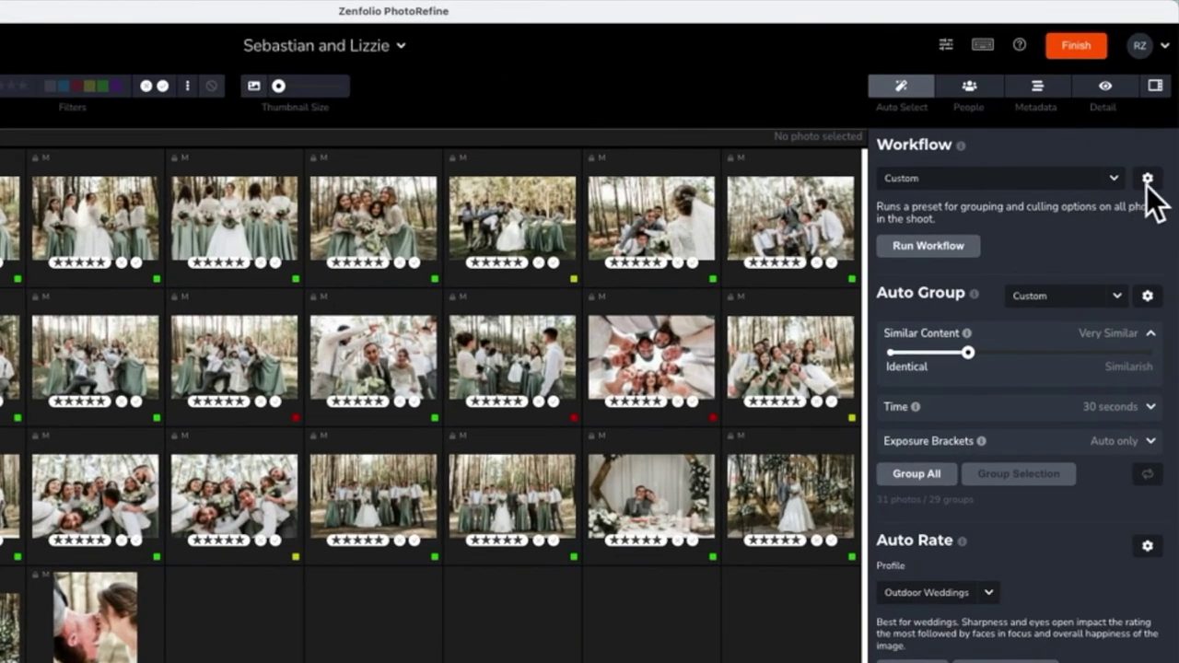
Add a new workflow preset copied from Wedding and rename it 'Outdoor Weddings'.
left_click(1148, 179)
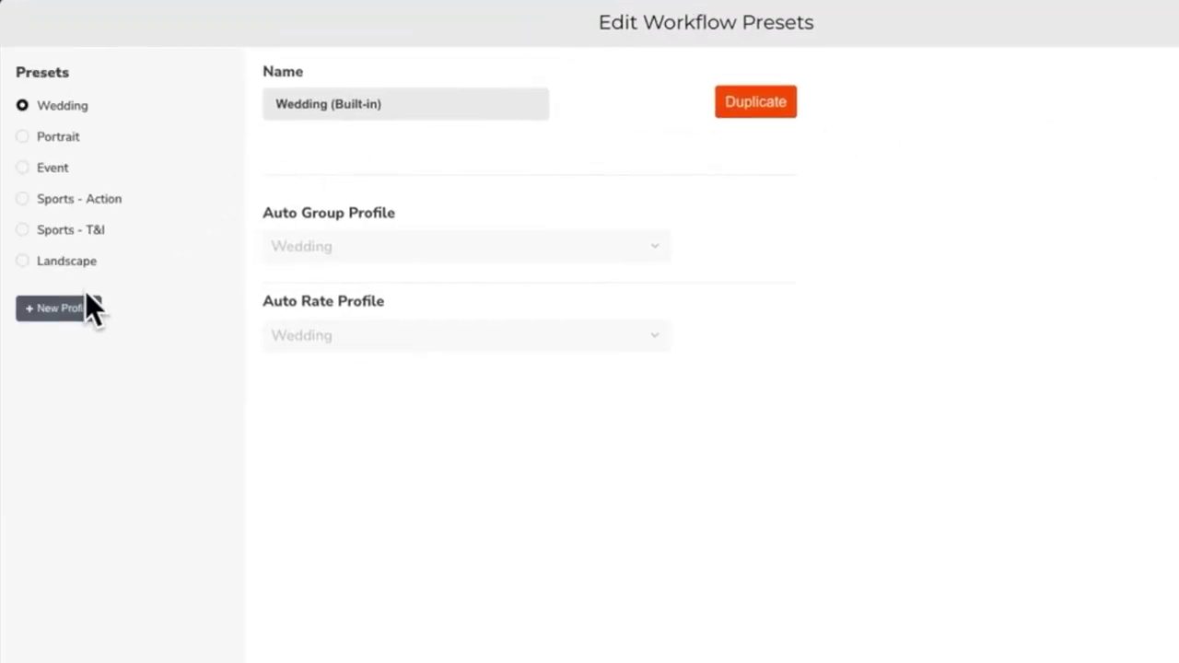
left_click(79, 304)
left_click(22, 310)
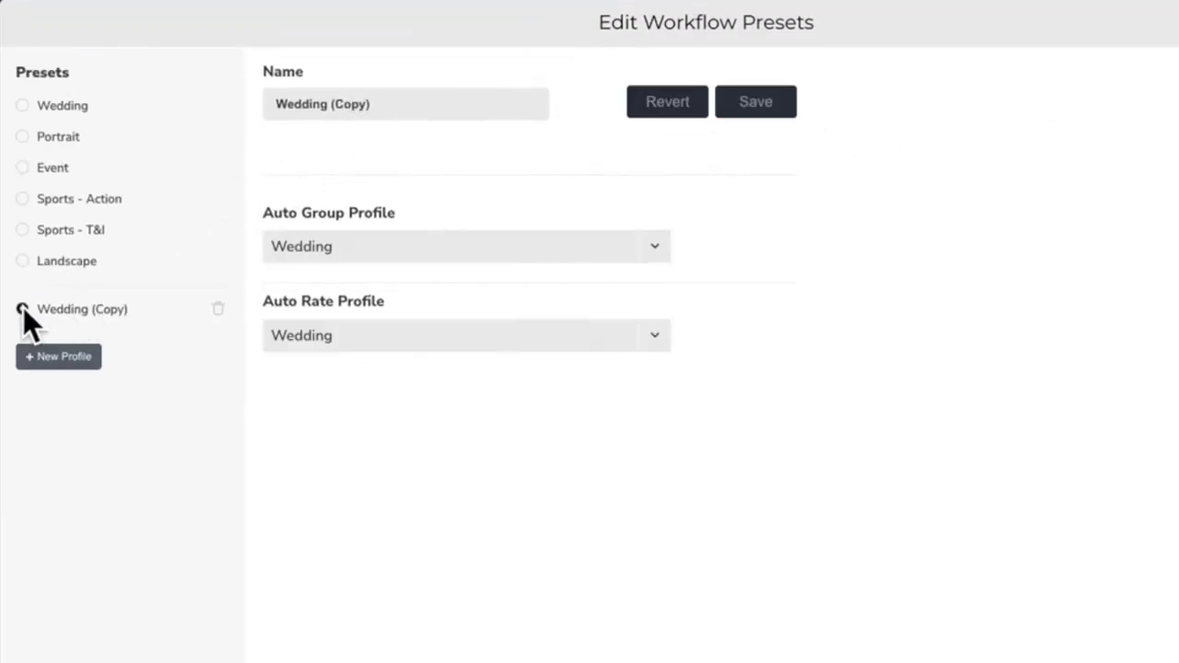
triple_click(422, 104)
type("Outdoor Weddings")
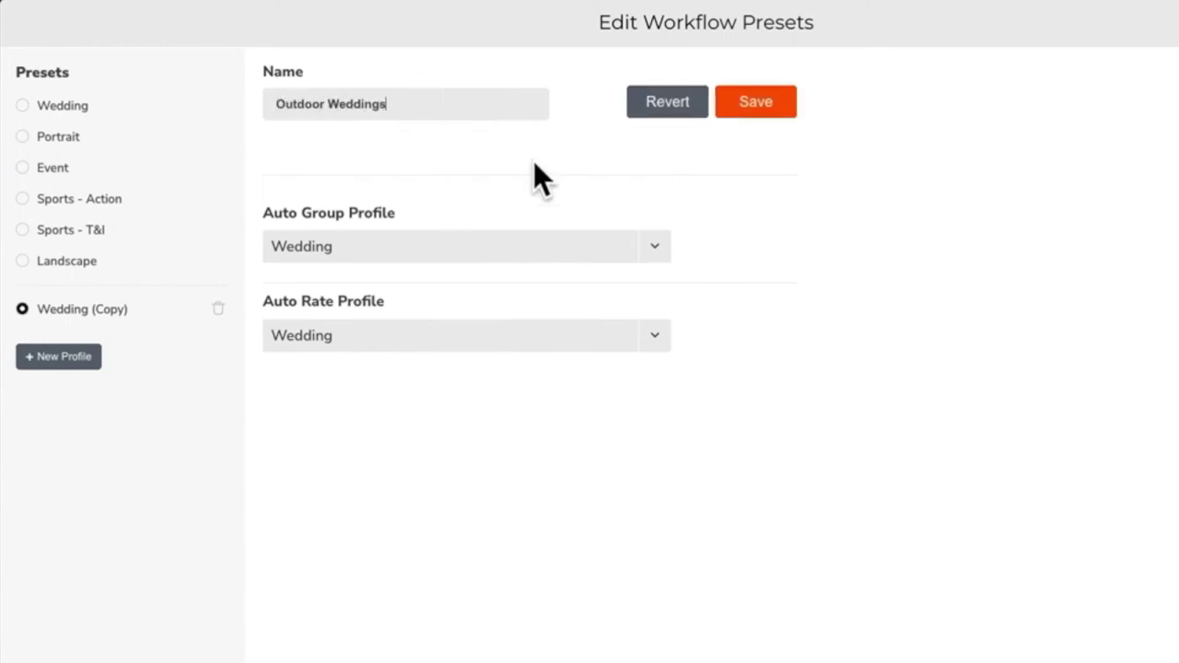
Set both auto-group and auto-rate profiles to Outdoor Weddings and save the preset.
left_click(655, 244)
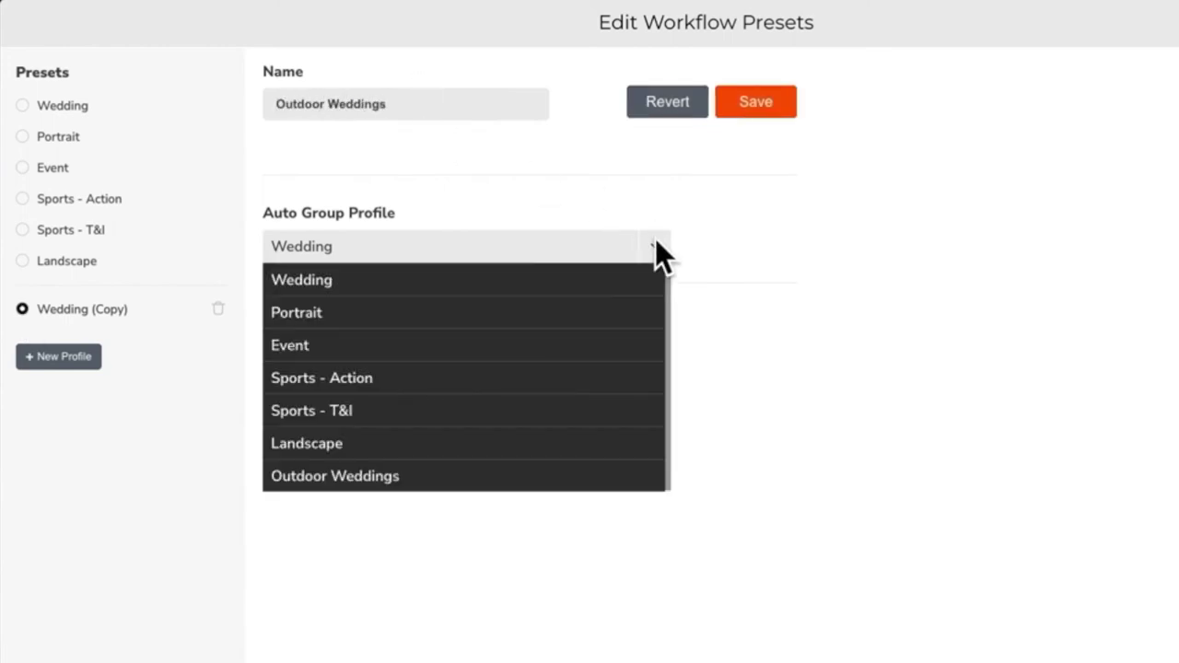
left_click(520, 474)
left_click(661, 335)
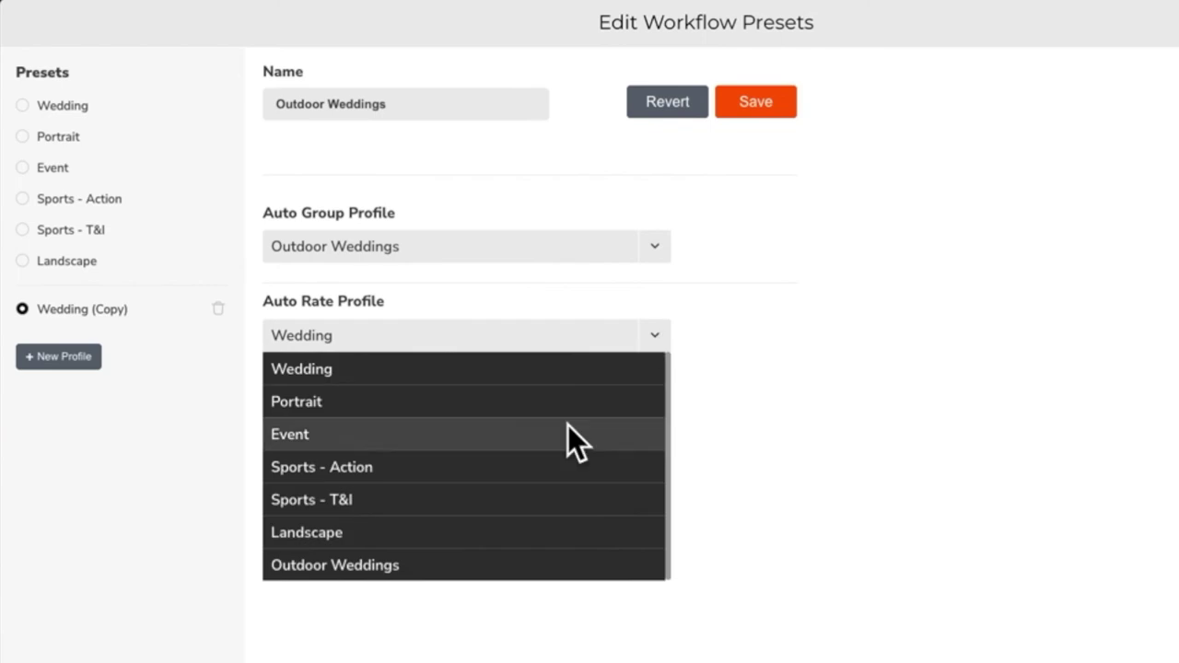
left_click(509, 556)
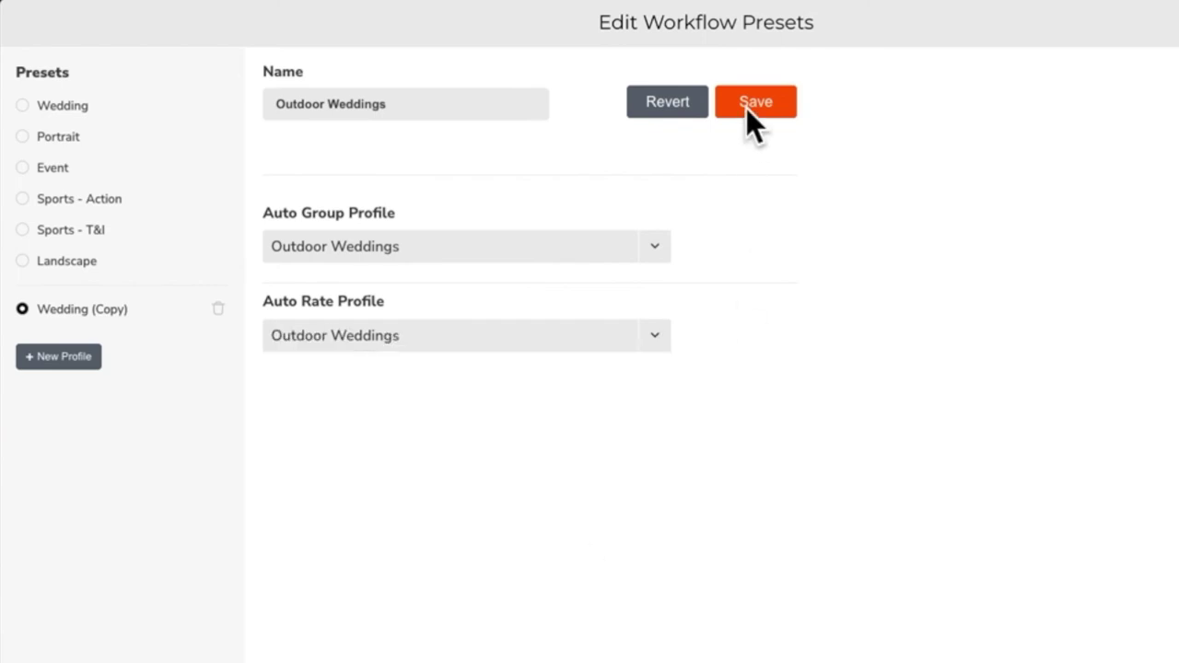
left_click(750, 104)
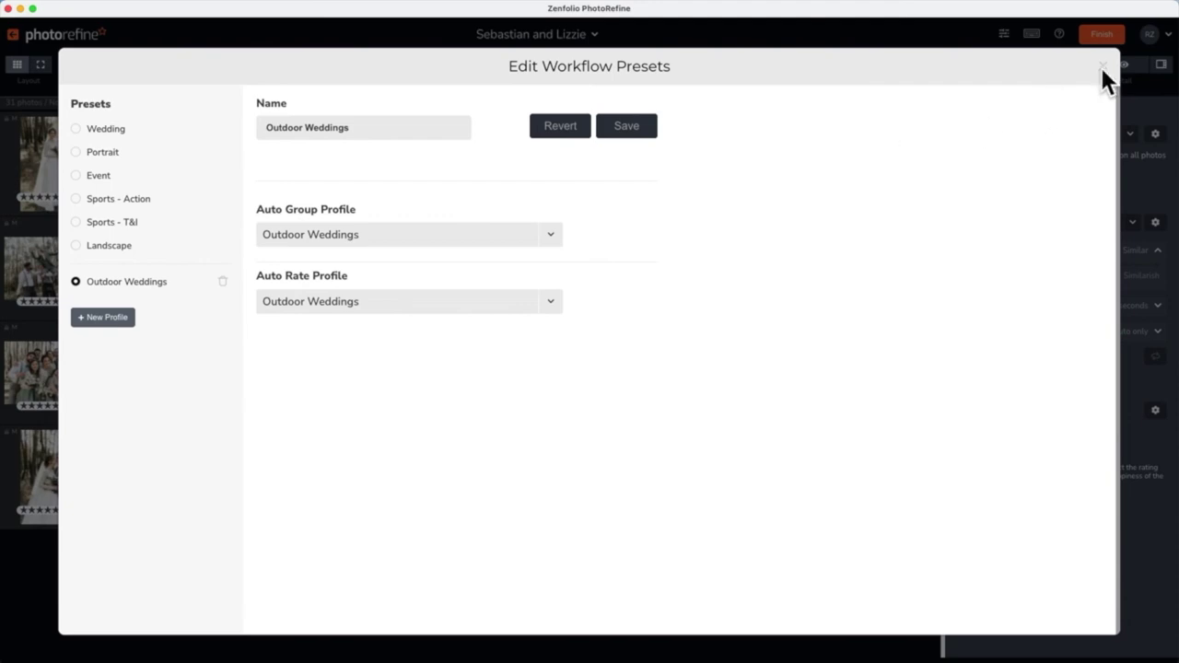
left_click(1102, 66)
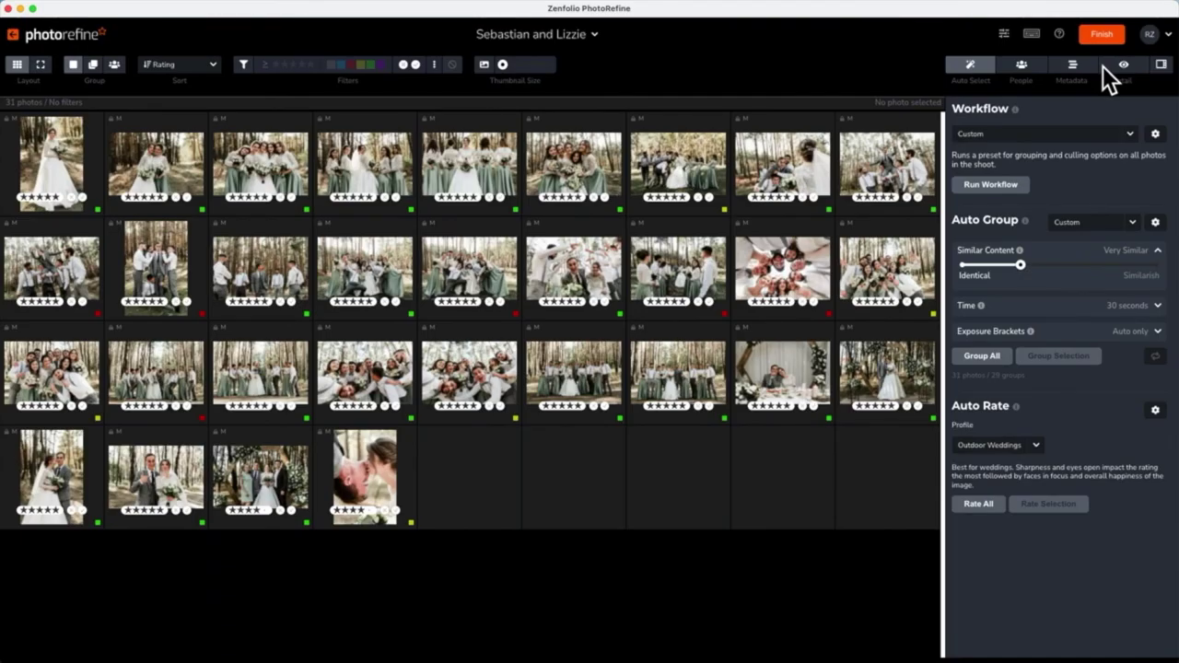
Run the Outdoor Weddings workflow on the shoot and import with Outdoor Weddings as the import preset.
left_click(1130, 133)
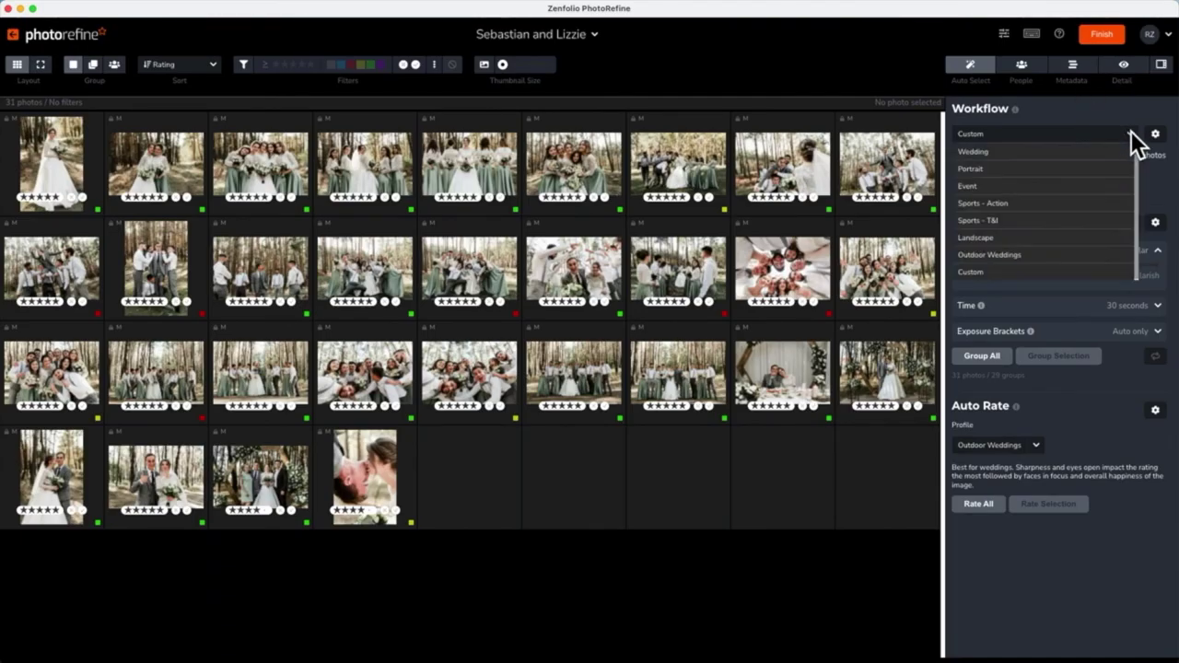
left_click(1091, 244)
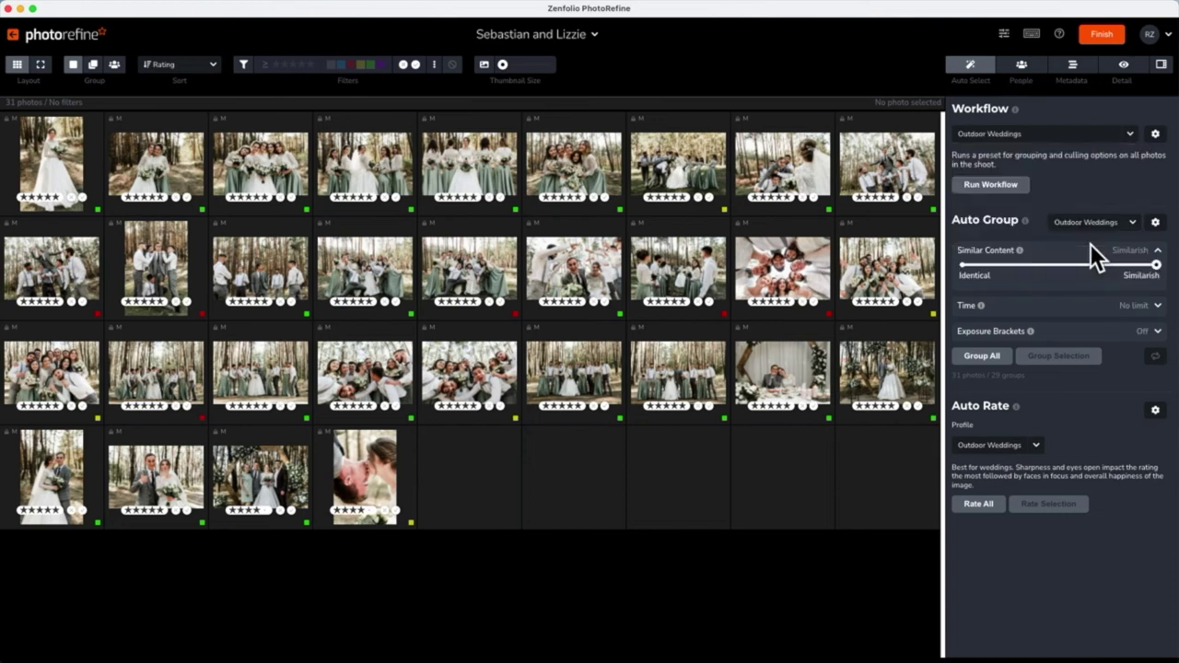
left_click(991, 187)
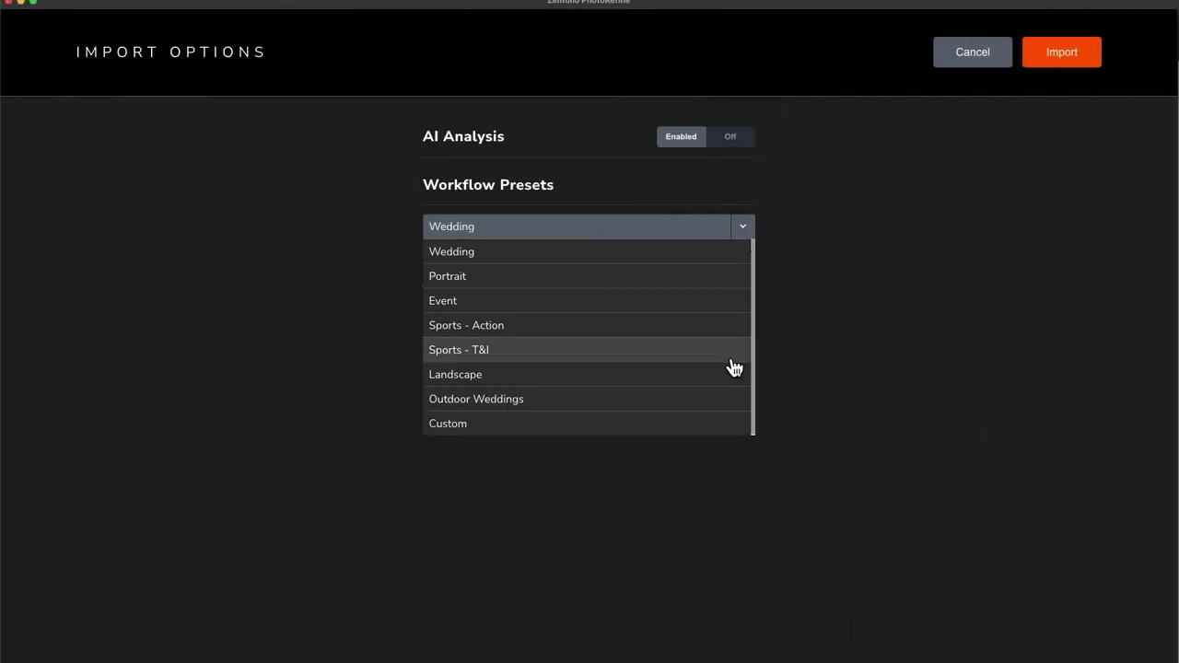
left_click(489, 405)
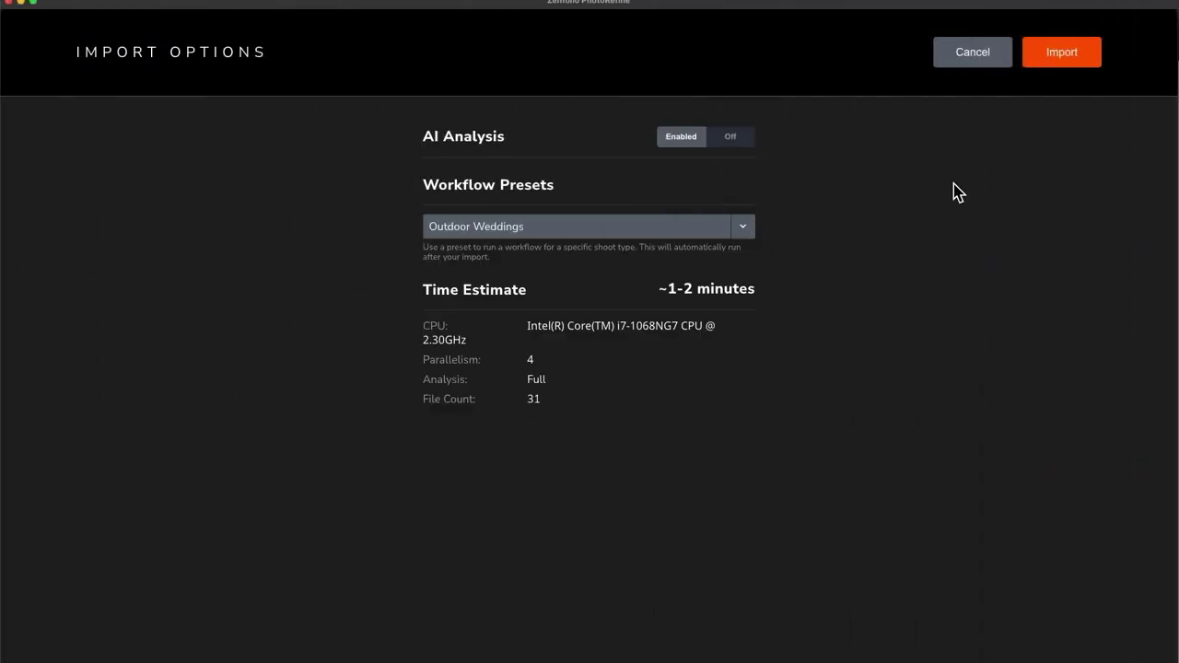
left_click(1050, 58)
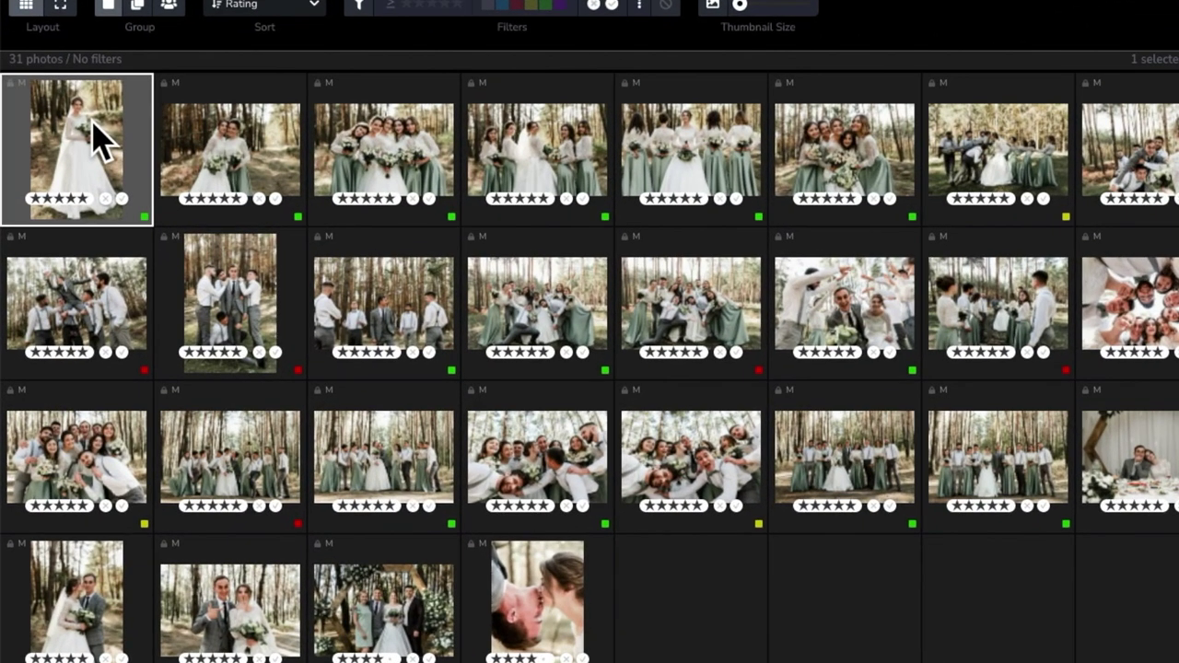
Add the second and third top-row photos to the first, then check the three-photo action menu.
right_click(97, 139)
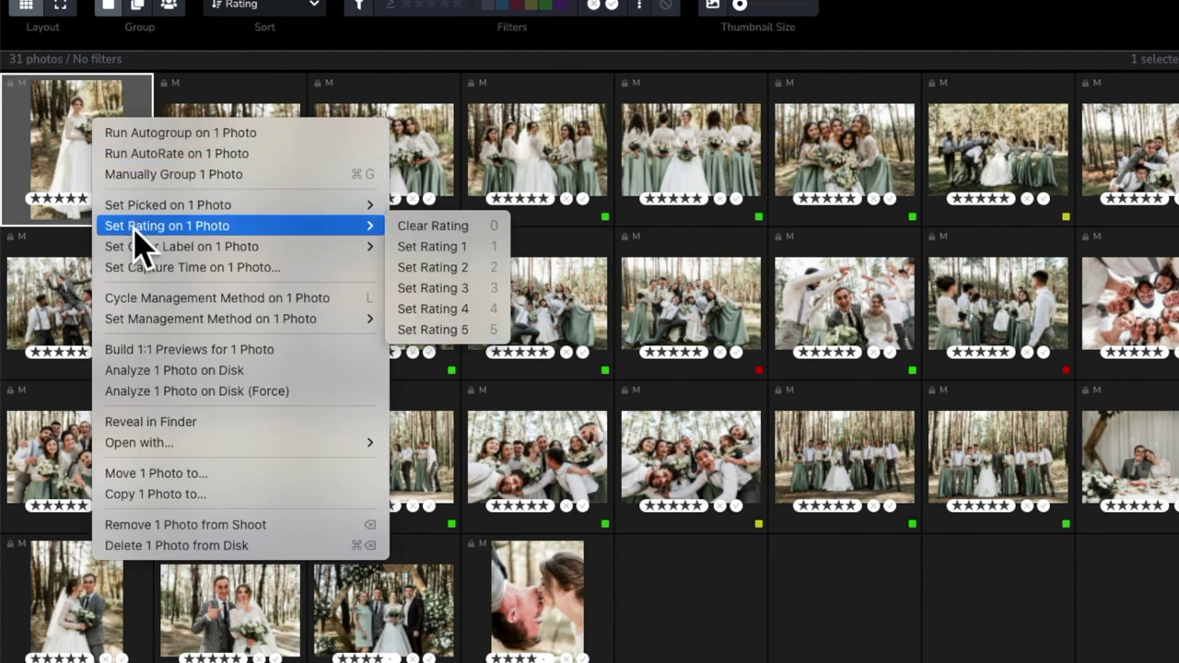
mouse_move(138, 244)
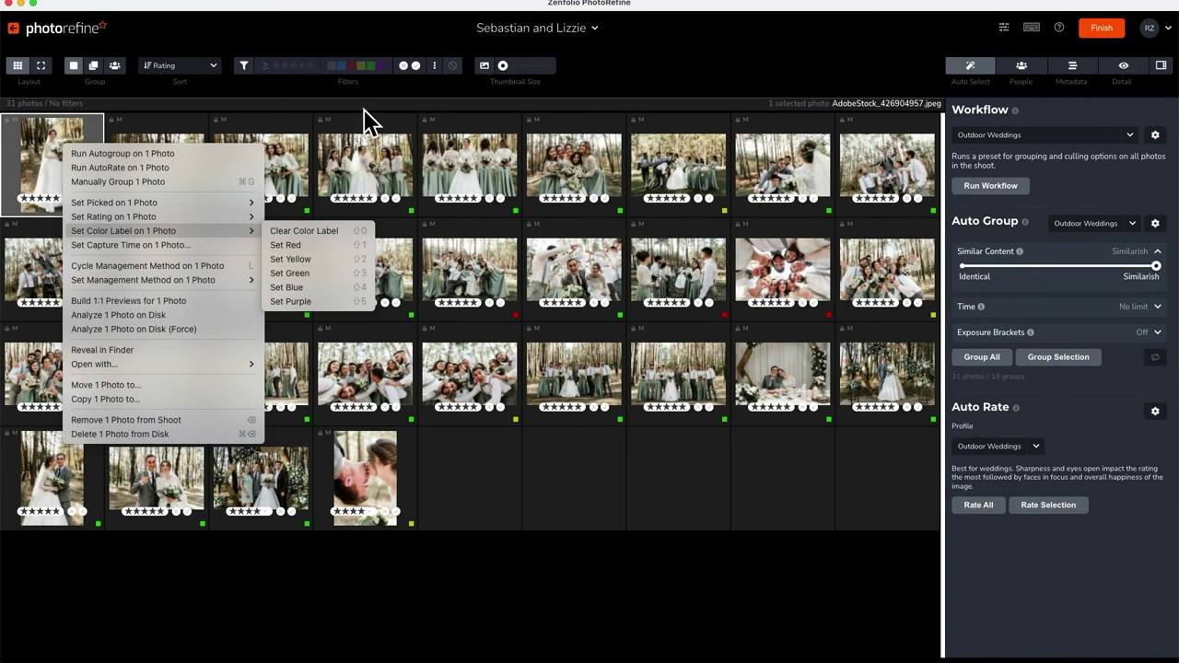
left_click(531, 84)
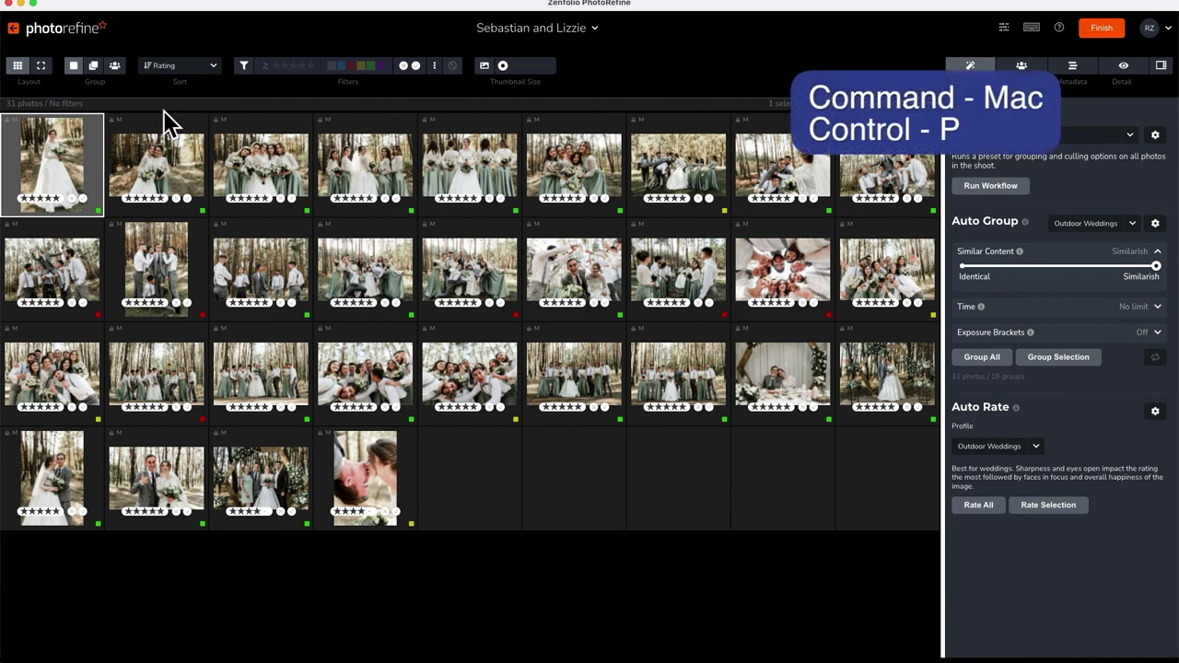
left_click(174, 158, "super")
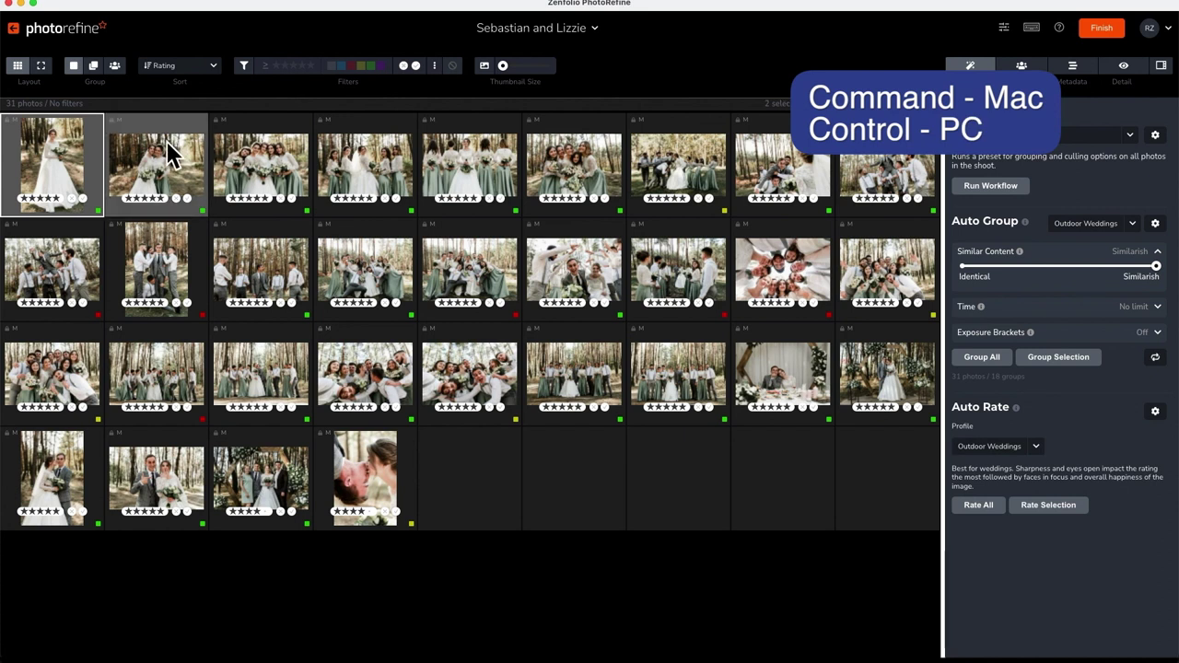
left_click(262, 164, "super")
right_click(259, 150)
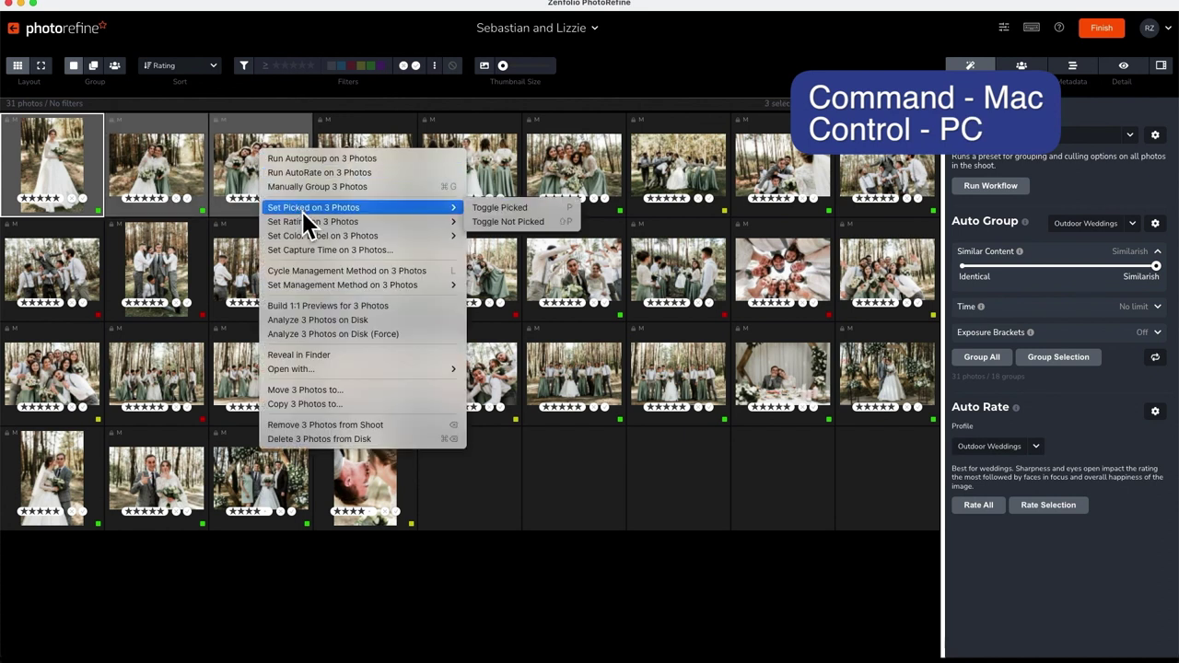
mouse_move(315, 235)
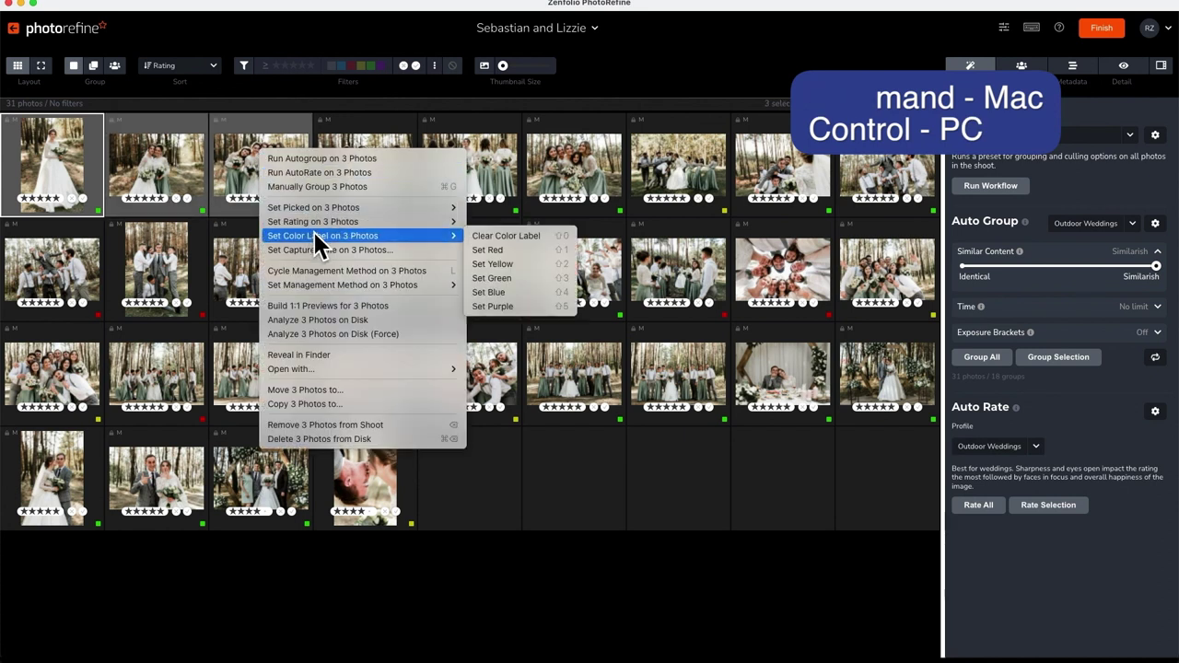
left_click(344, 104)
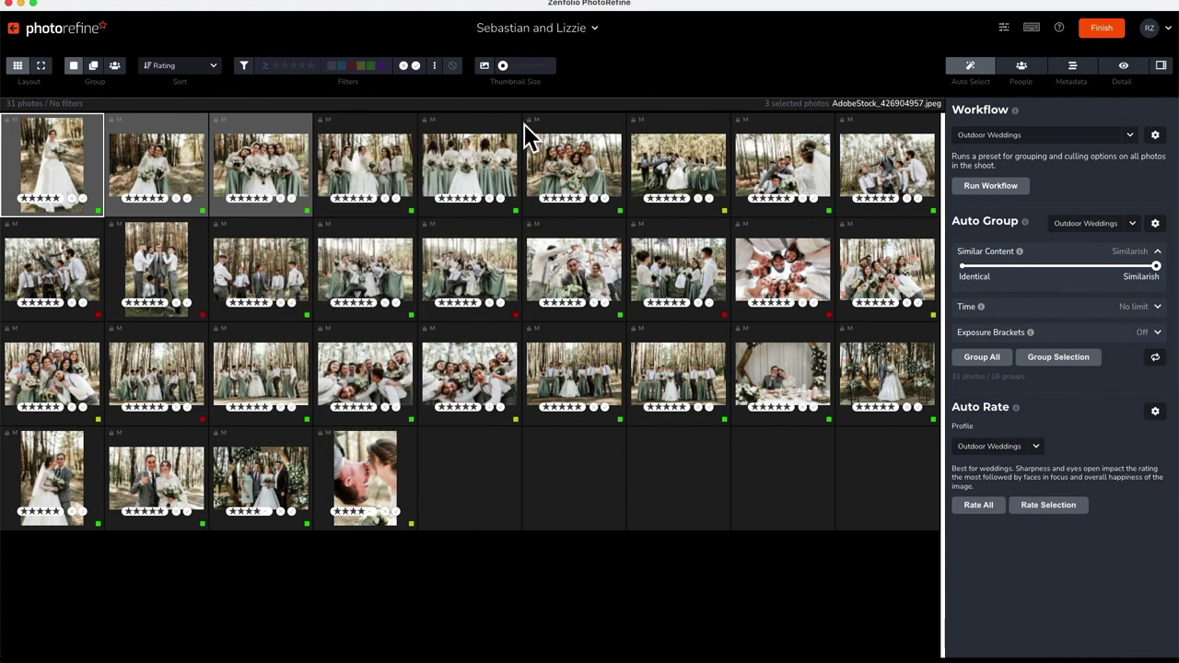
Extend the selection to sixteen photos and dismiss their action menu.
left_click(678, 265, "shift")
right_click(679, 267)
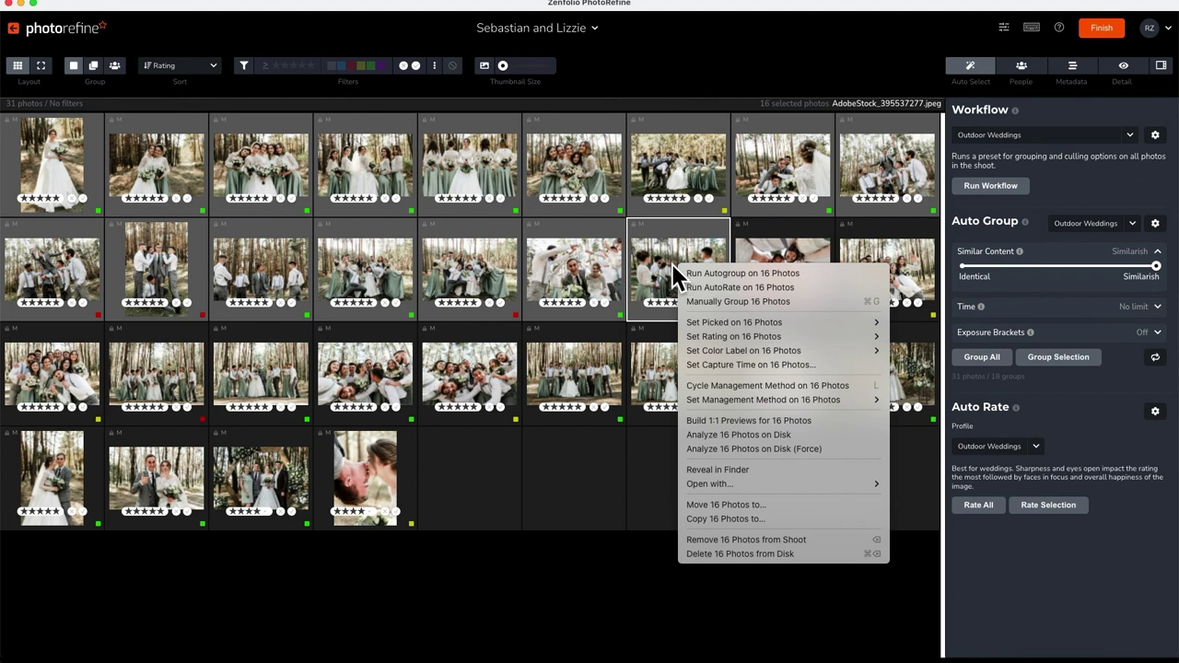
key("Escape")
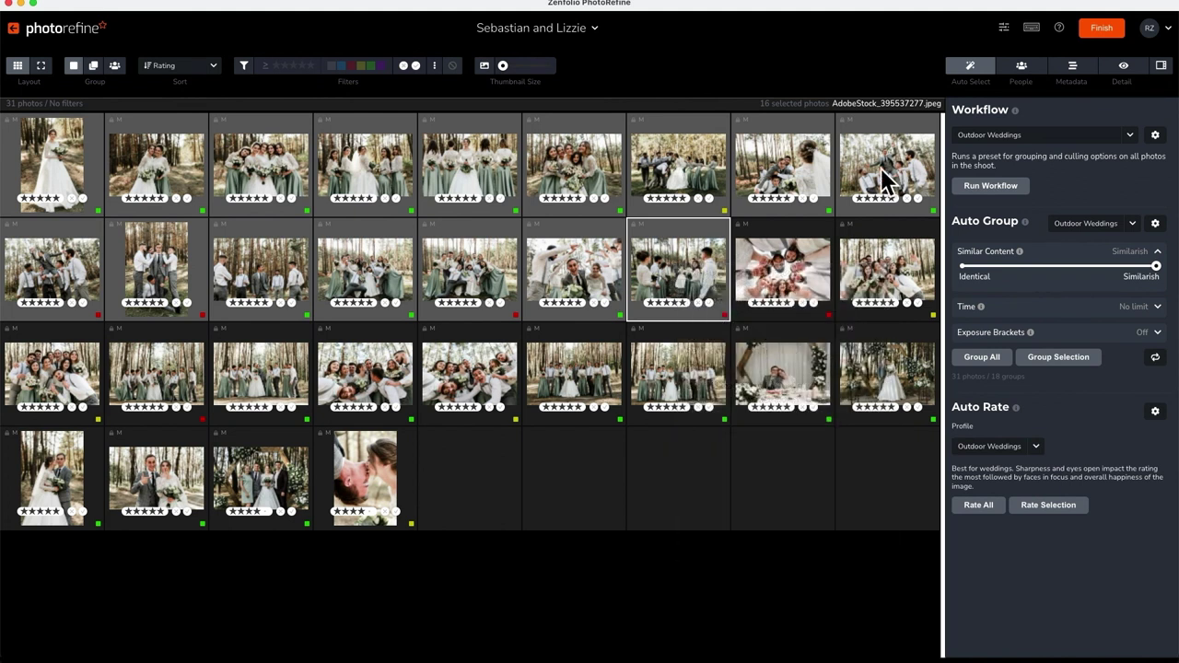
Finish the shoot to write ratings to metadata, then select all 31 photos for Open with….
left_click(1087, 30)
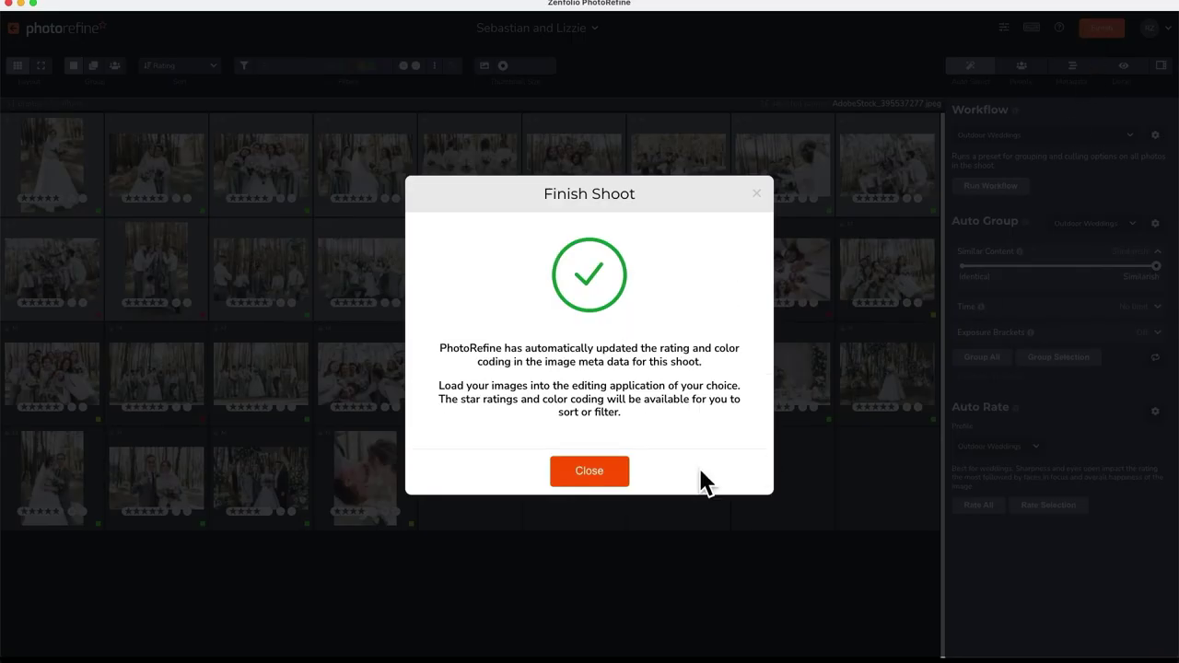
left_click(584, 472)
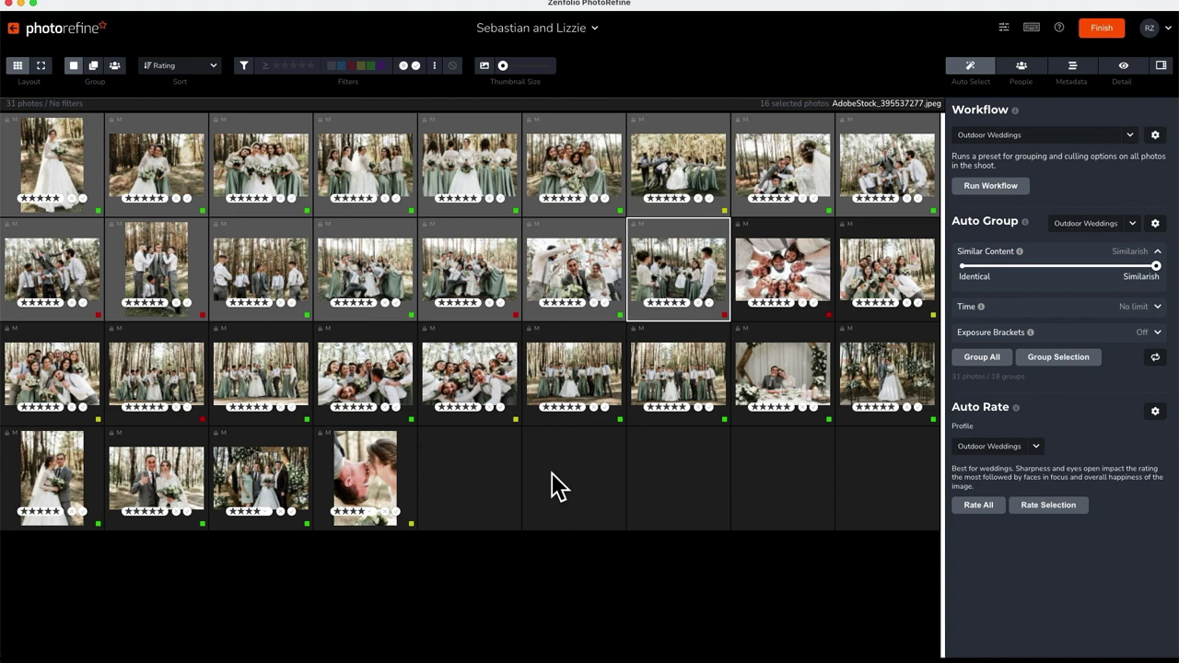
key("super+a")
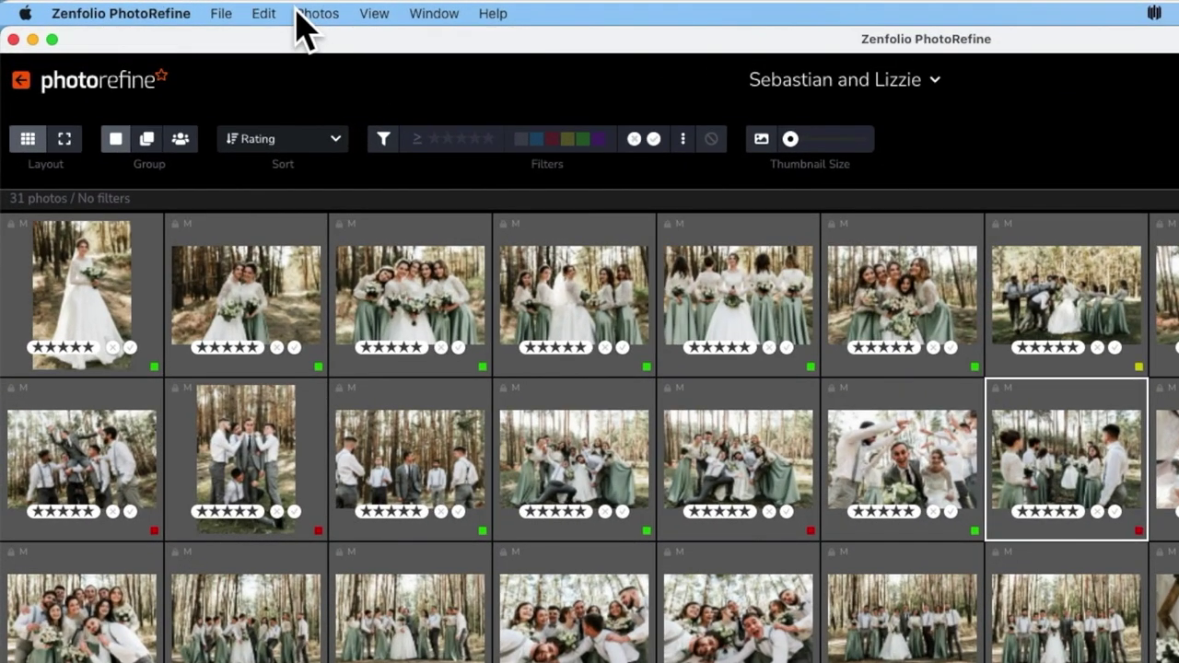
left_click(194, 9)
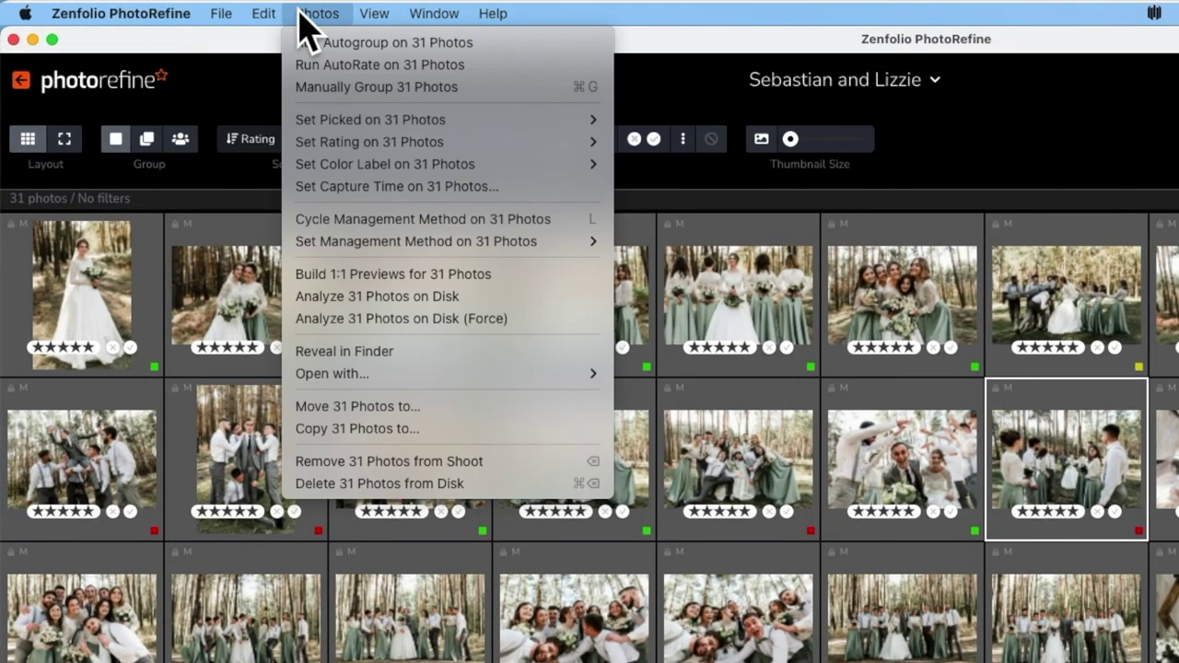